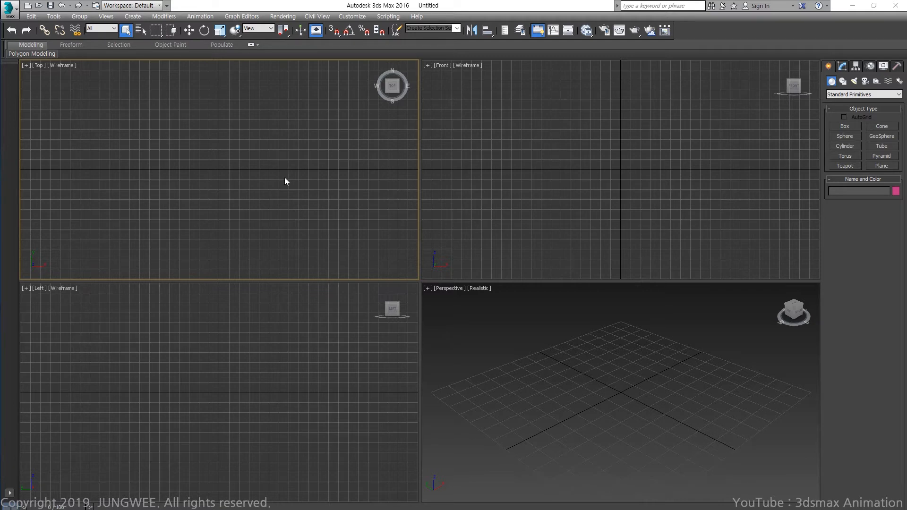
Step: Create a sphere of radius 18 above the ground line in the maximized Front view
click(544, 188)
key(alt+w)
click(840, 136)
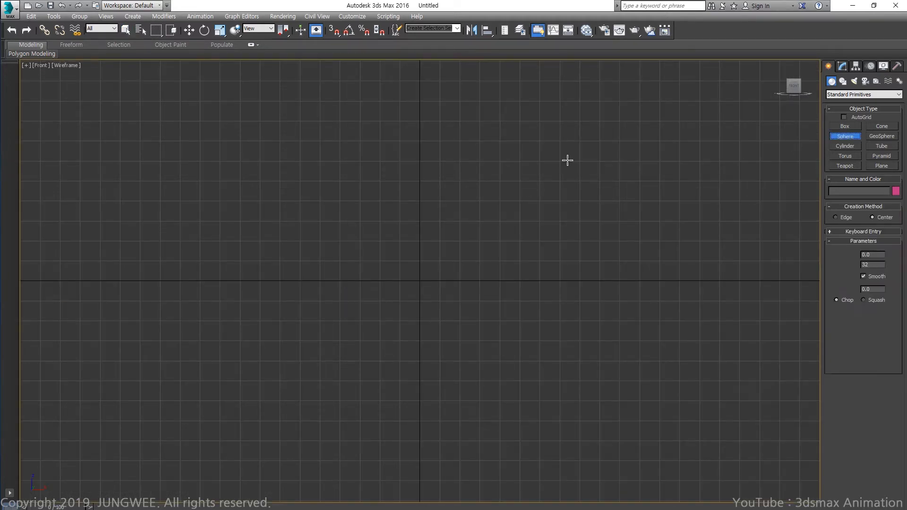
middle_drag(488, 85, 488, 265)
scroll(488, 265, down, 4)
key(g)
key(g)
drag(415, 144, 437, 164)
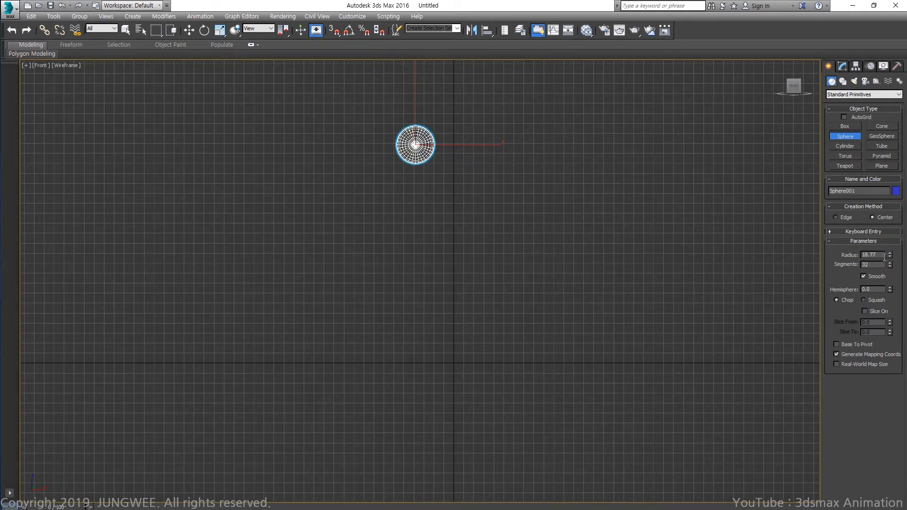
key(Tab)
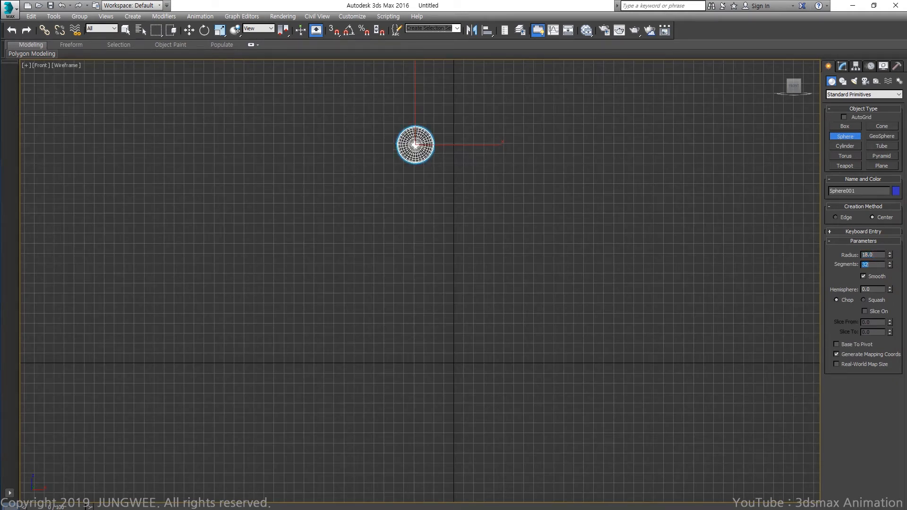
Step: Move the sphere horizontally so it is centered on the vertical grid axis
scroll(553, 183, up, 2)
middle_drag(552, 183, 509, 218)
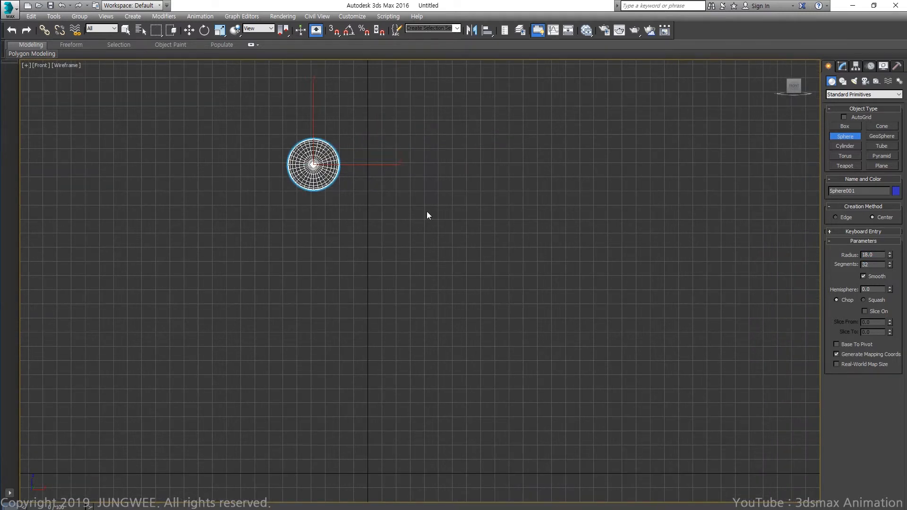
key(w)
drag(388, 164, 444, 163)
scroll(444, 161, down, 3)
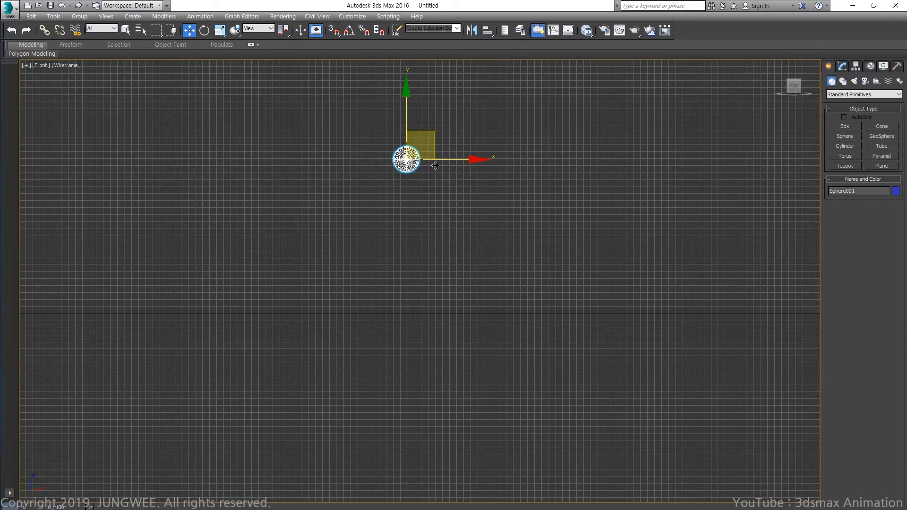
scroll(426, 137, up, 2)
drag(430, 158, 426, 186)
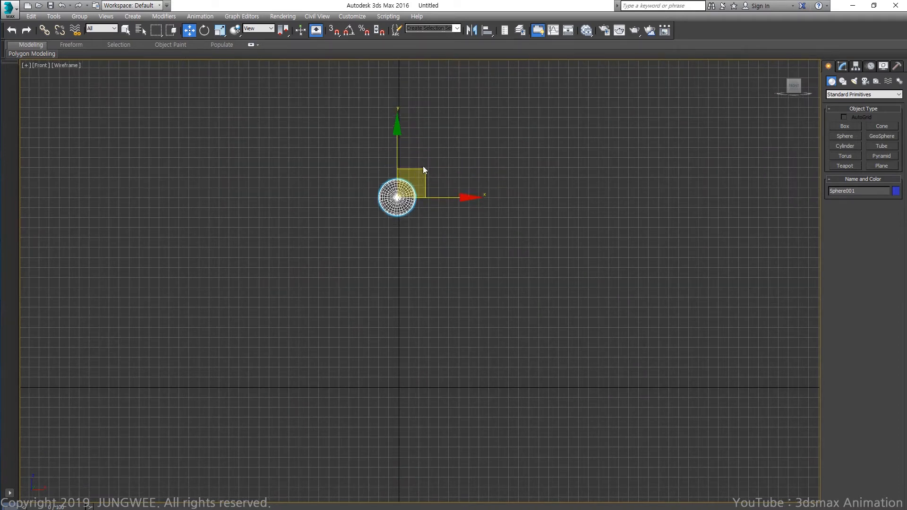
Step: Turn on Auto Key, shorten the animation range to 30 frames and go to frame 30
key(n)
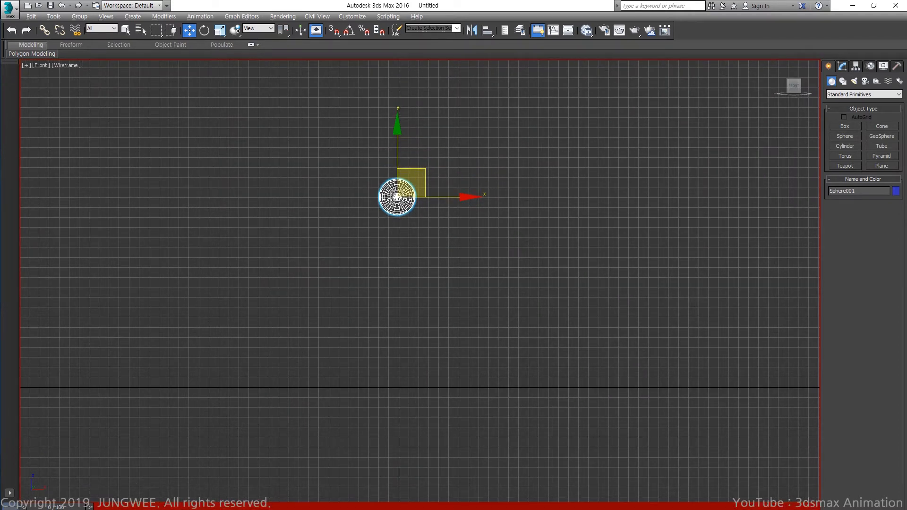
key(alt)
key(Escape)
ctrl+alt+right_drag(379, 509, 484, 509)
drag(80, 507, 808, 507)
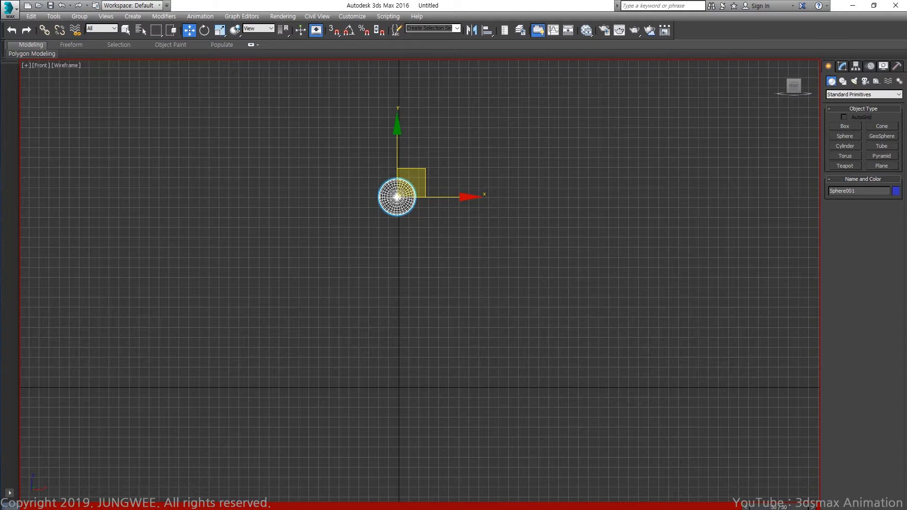
Step: Delete the selected keys from the sphere's track and return to frame 0
click(752, 509)
drag(779, 507, 442, 507)
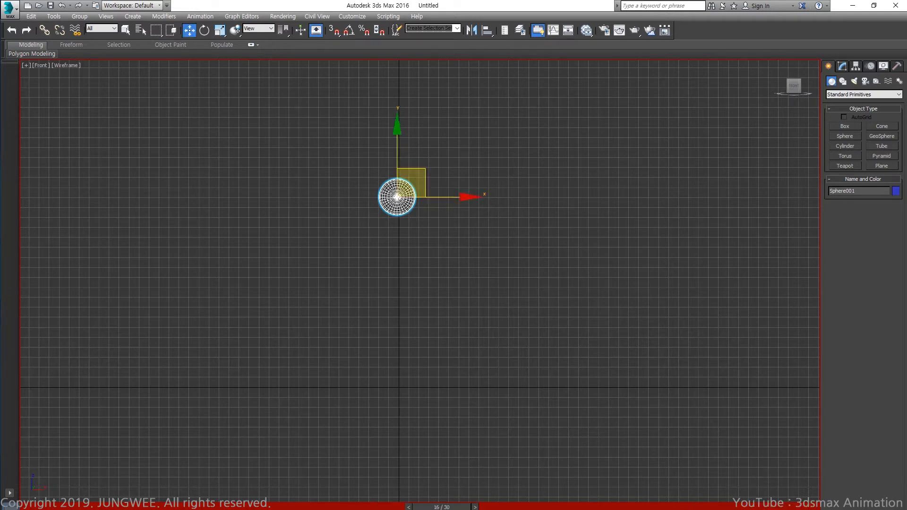
right_click(98, 509)
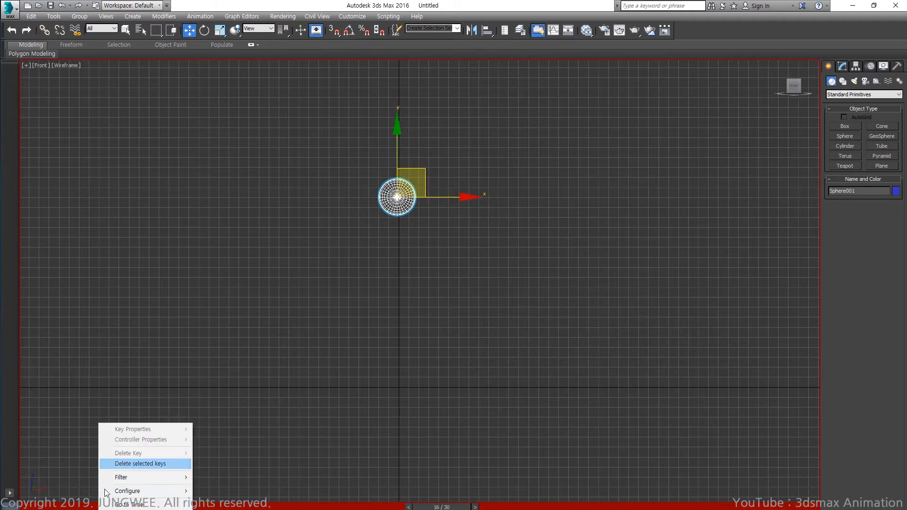
click(118, 464)
click(56, 507)
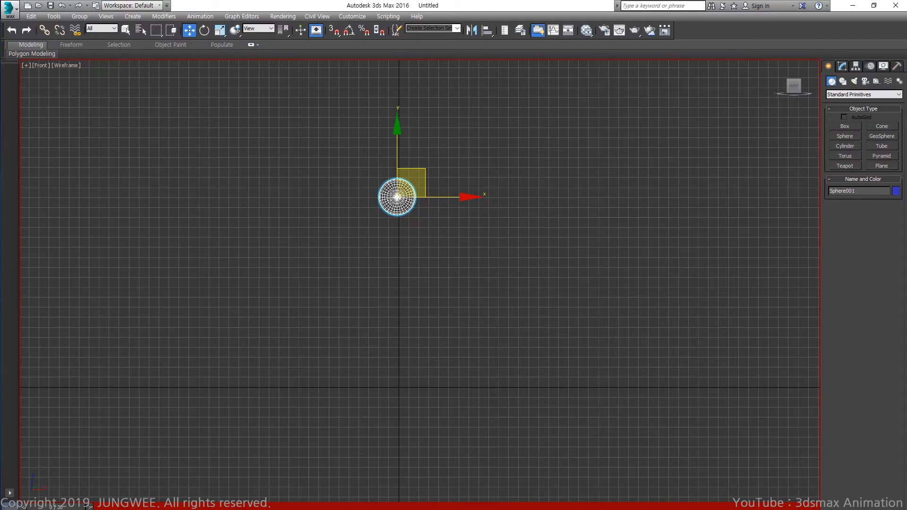
Step: Key the sphere's raised position at frames 0 and 30, and lower it to just above the ground line at frame 15
click(751, 509)
drag(751, 509, 752, 500)
click(810, 507)
click(420, 508)
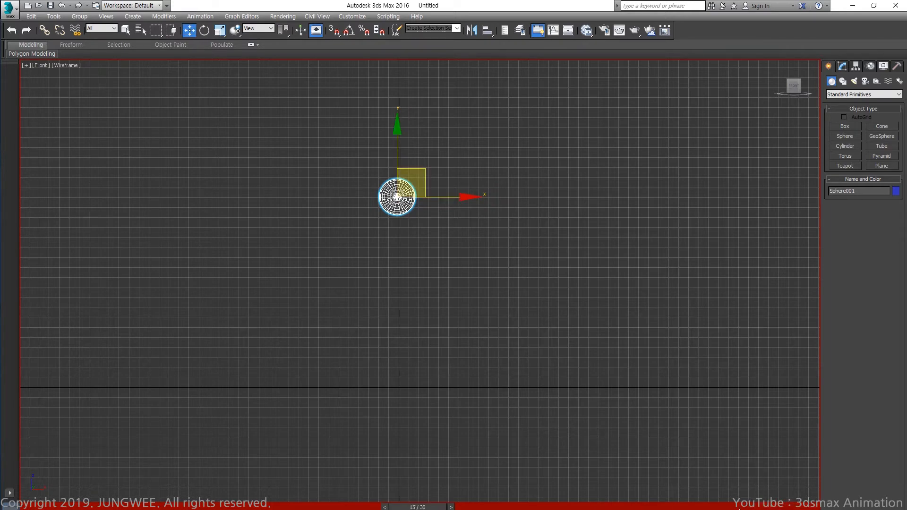
drag(403, 213, 398, 325)
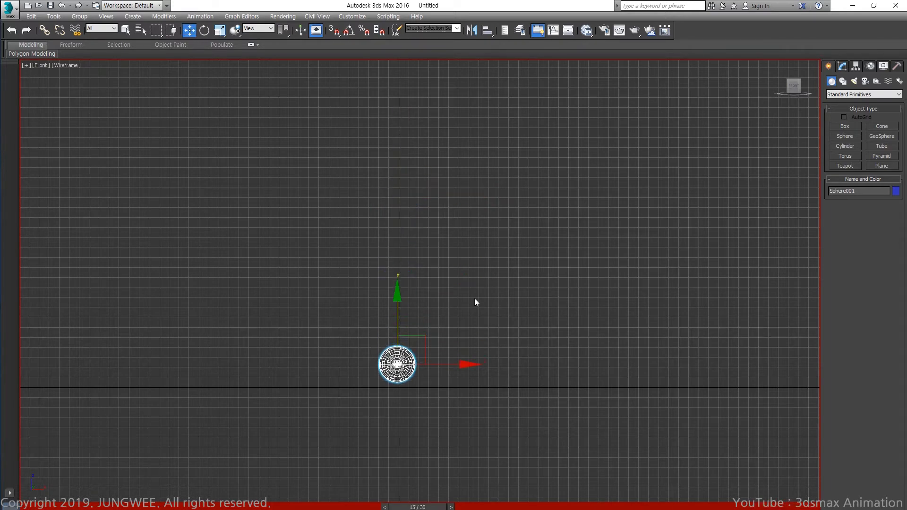
Step: Switch the Front view to shaded display and play the up-and-down motion without the grid, returning to frame 0
click(498, 308)
key(F3)
key(slash)
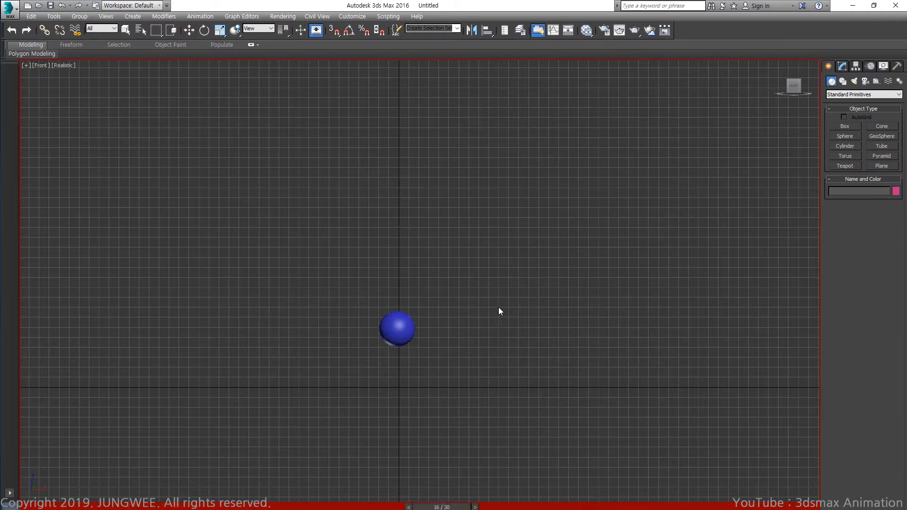
key(g)
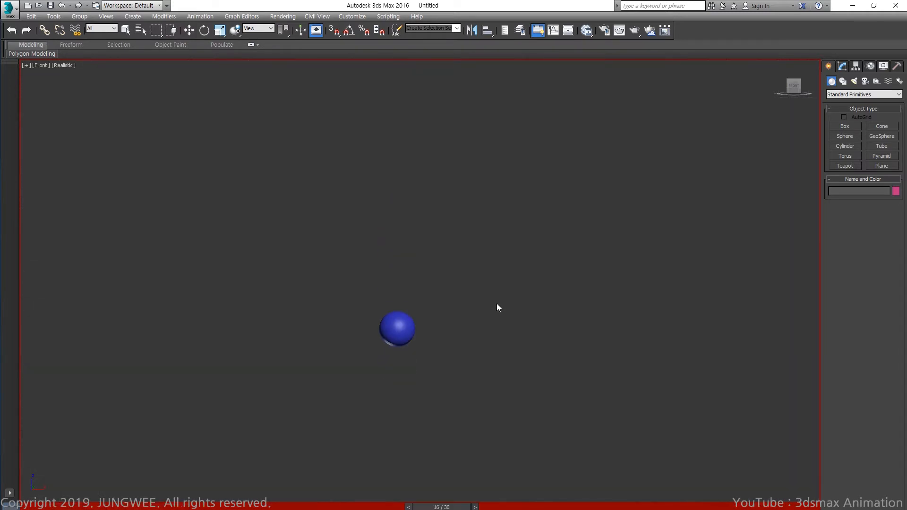
key(w)
key(Home)
key(g)
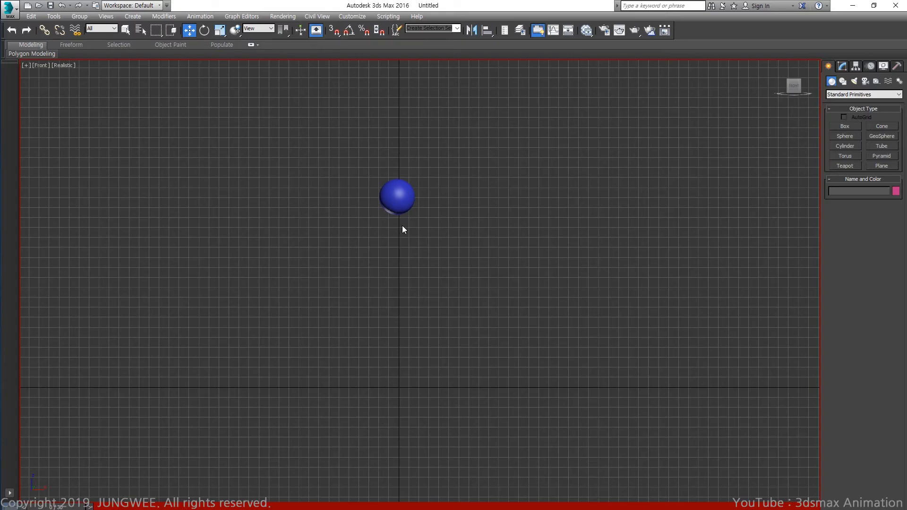
Step: Stretch the sphere vertically at frame 14, just before it hits the ground
click(398, 204)
key(/)
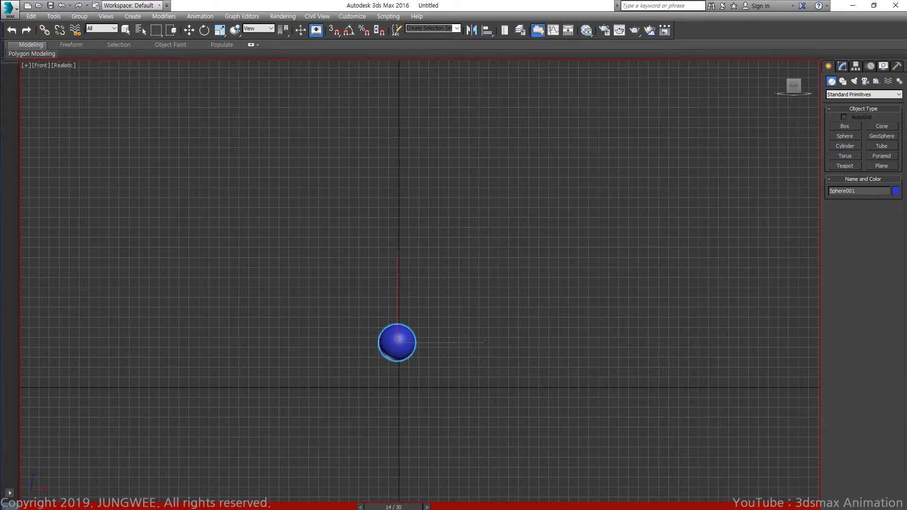
drag(414, 508, 318, 509)
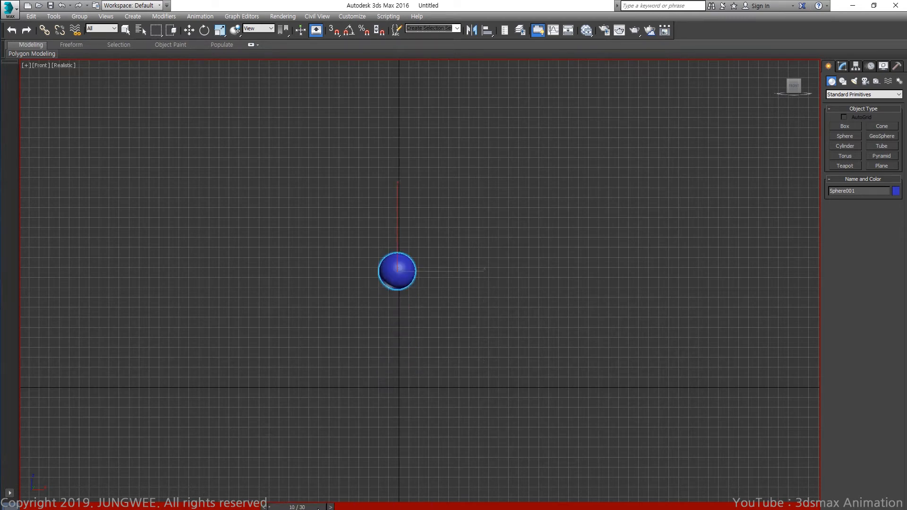
key(w)
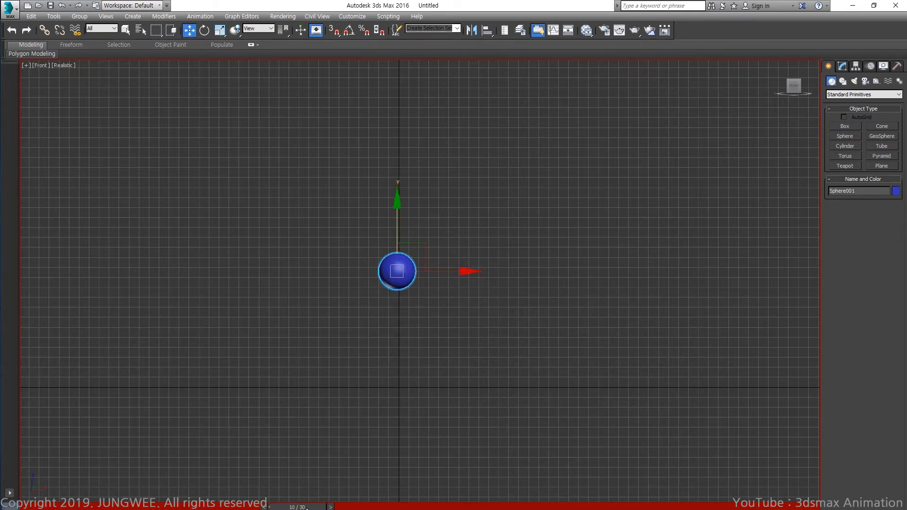
drag(301, 508, 394, 507)
key(w)
key(r)
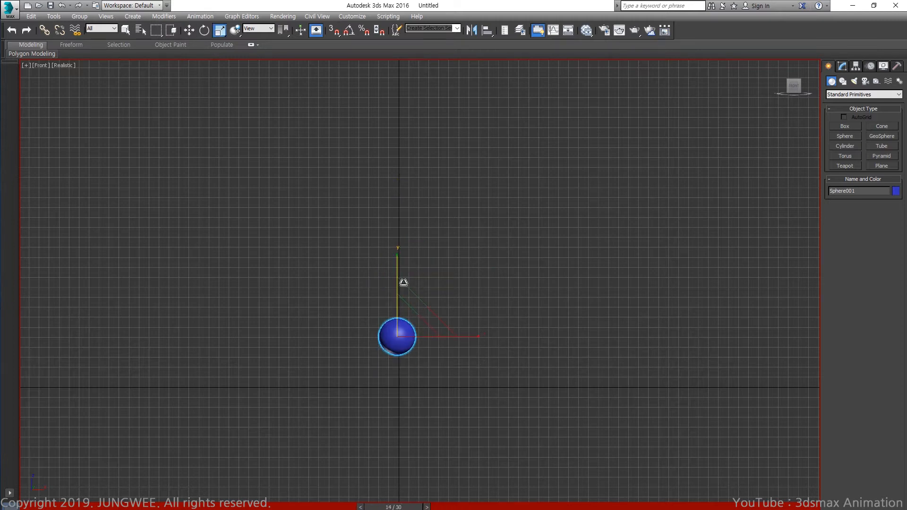
drag(402, 281, 402, 260)
key(w)
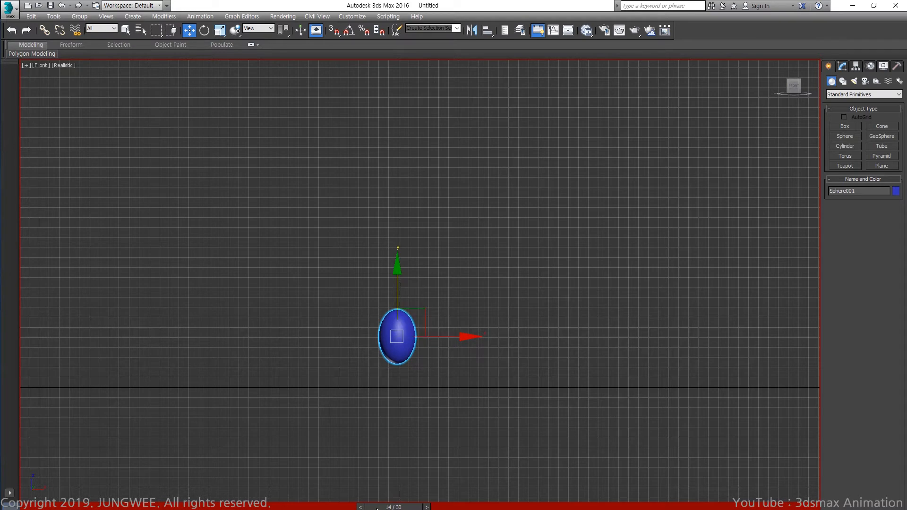
Step: Squash the sphere vertically at frame 15 and lower it onto the ground line
drag(377, 509, 401, 508)
key(r)
drag(403, 297, 401, 325)
key(w)
Step: Adjust the sphere's vertical scale at frame 16, just after the impact
drag(428, 508, 451, 508)
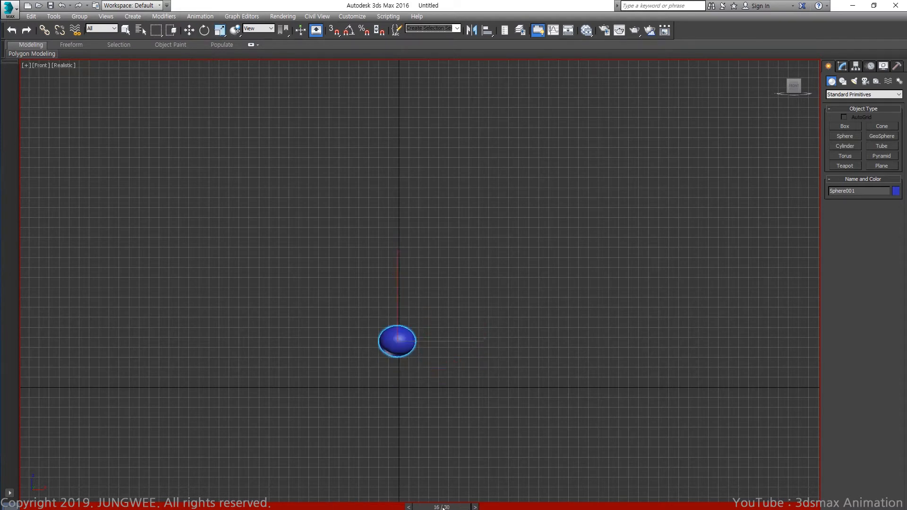
key(r)
mouse_move(403, 280)
mouse_down()
mouse_move(398, 258)
mouse_move(404, 292)
mouse_up()
key(w)
key(r)
key(w)
Step: Play back the bounce with and without the grid to review the sphere's squash and stretch
key(/)
click(210, 452)
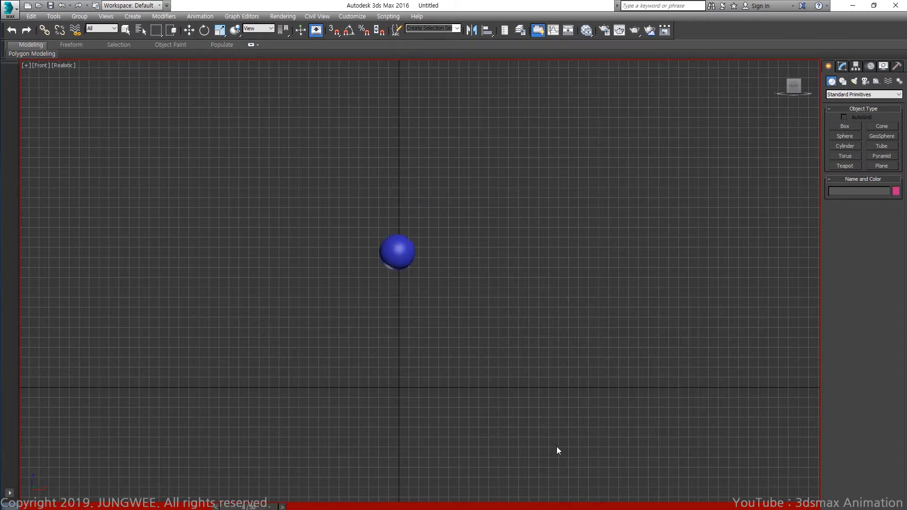
key(g)
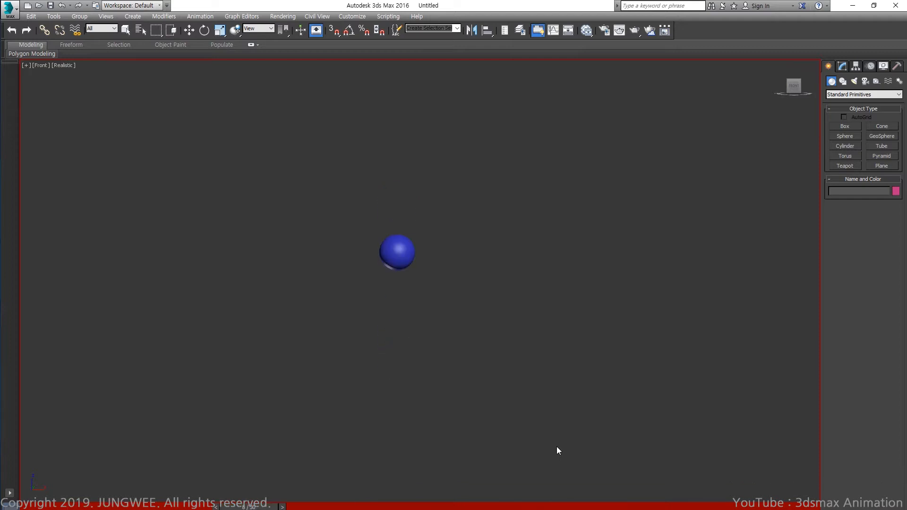
key(g)
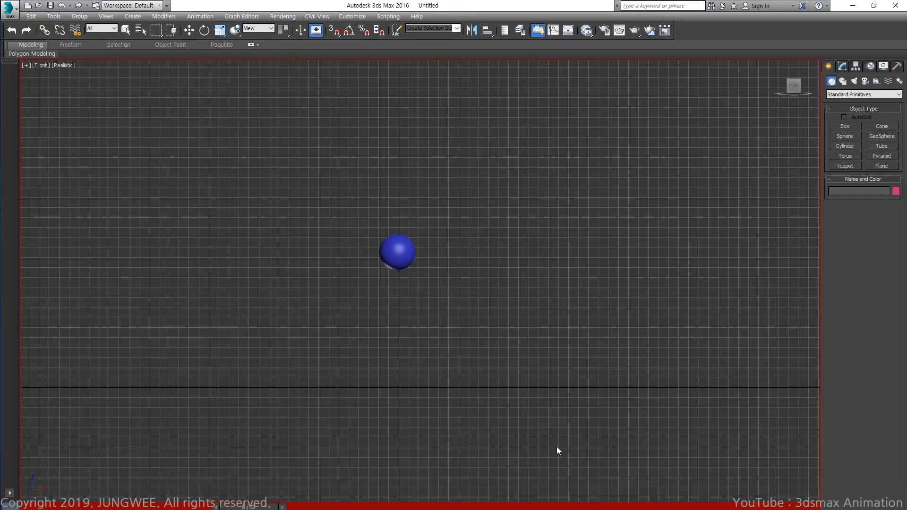
key(w)
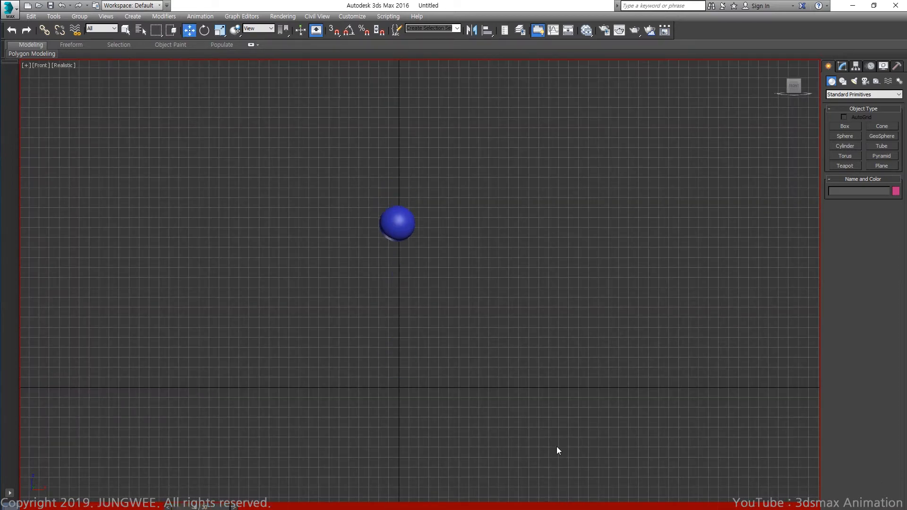
click(396, 225)
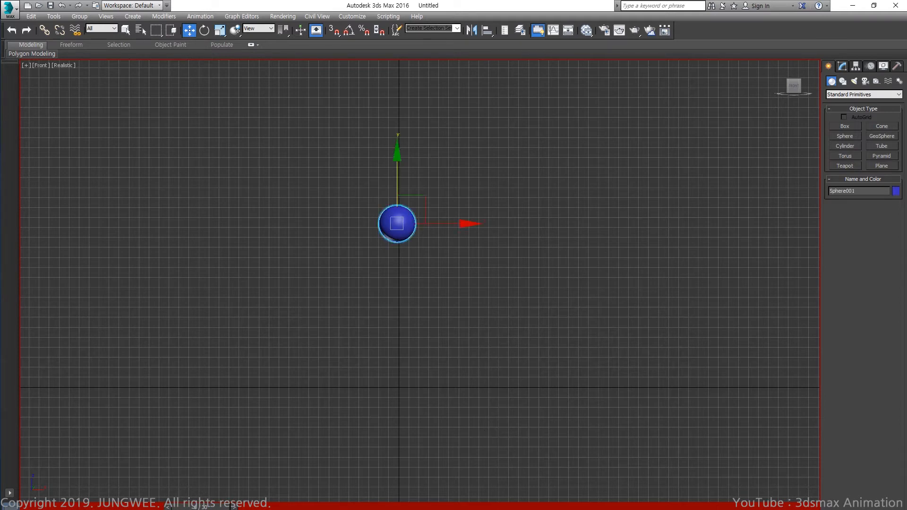
key(slash)
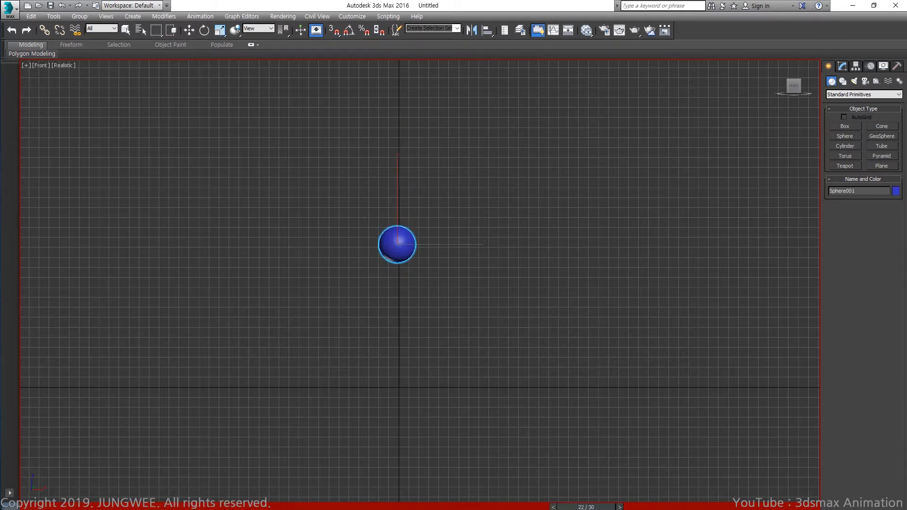
key(slash)
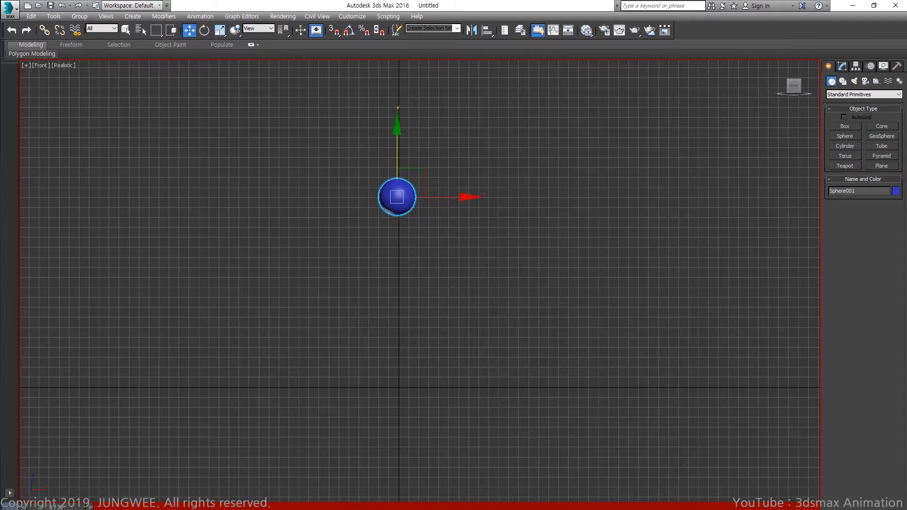
click(316, 390)
key(slash)
key(g)
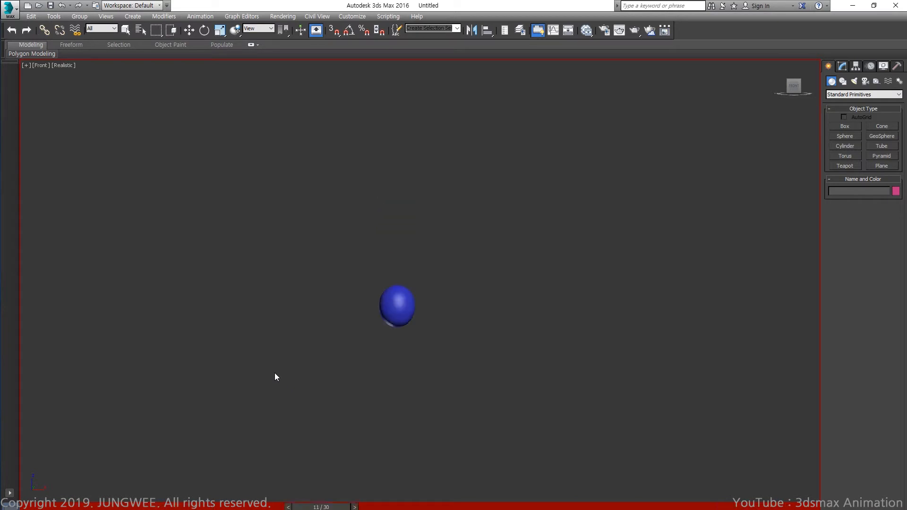
key(g)
key(g)
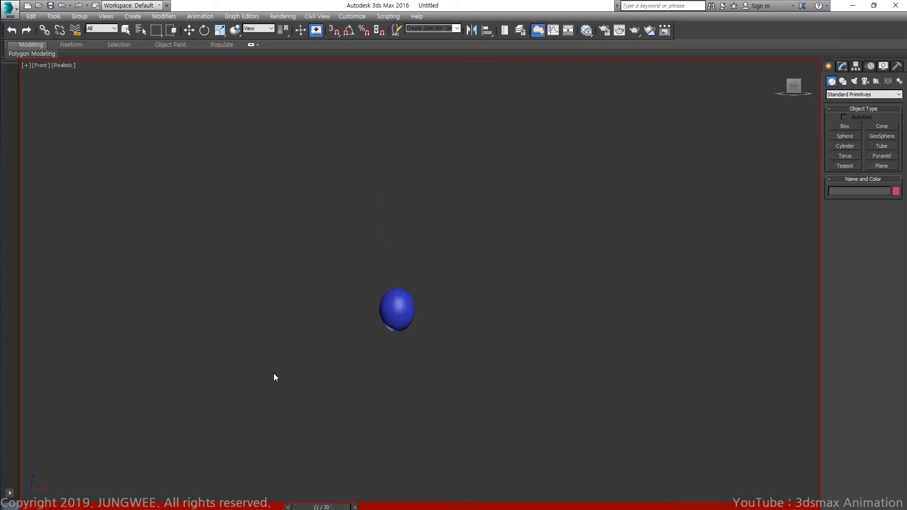
Step: Show the grid, select the sphere and scrub through its fall to the impact at frame 15
drag(74, 507, 274, 509)
key(w)
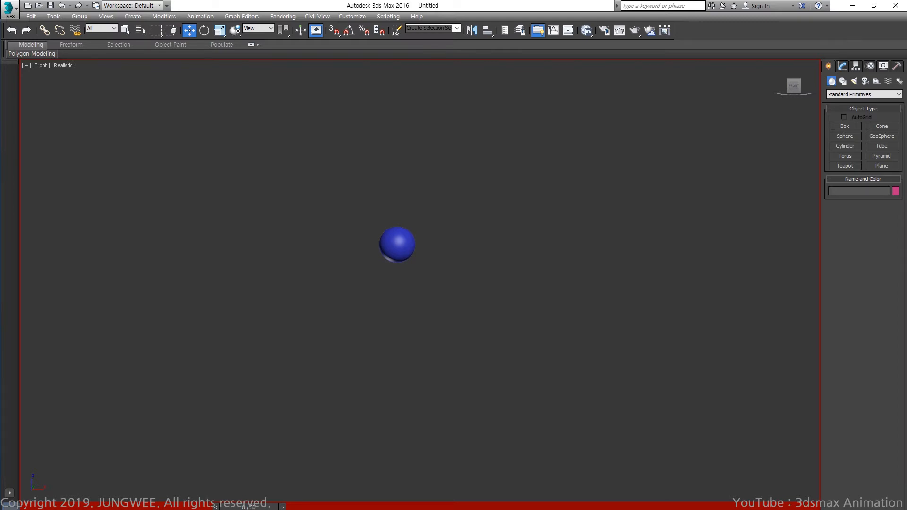
key(g)
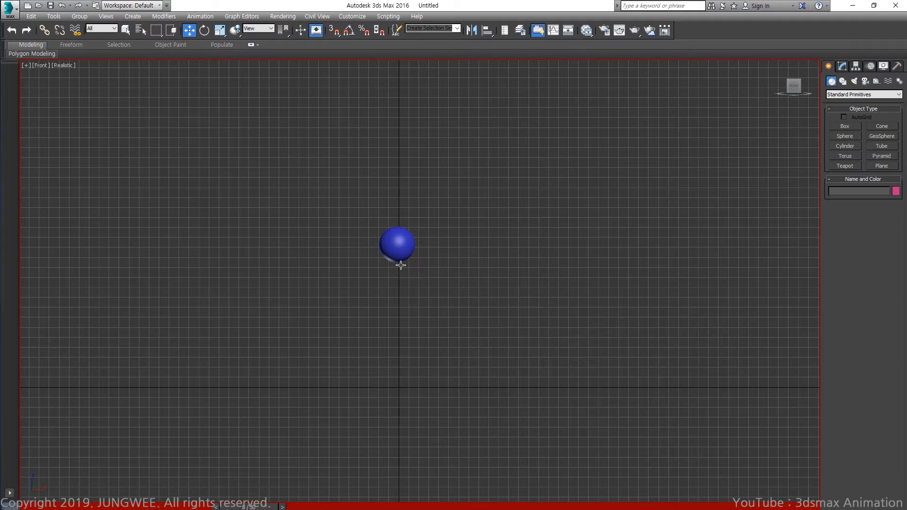
click(401, 249)
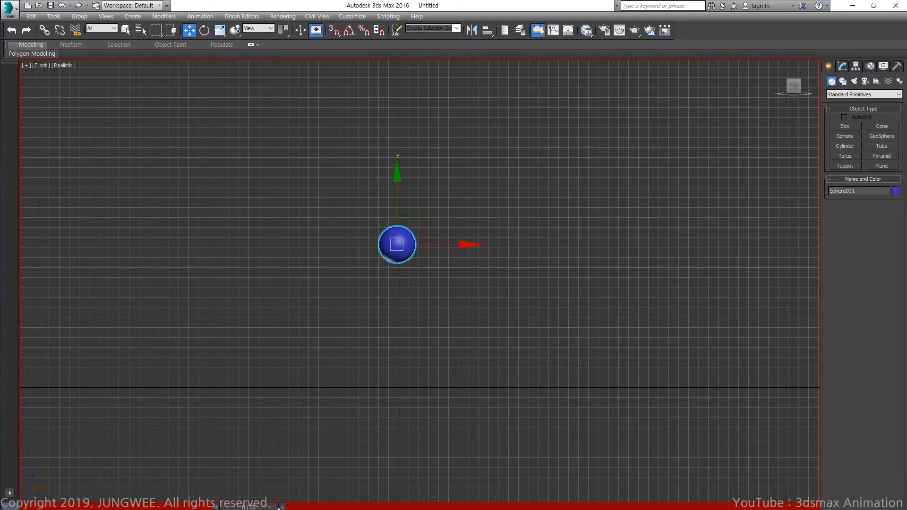
drag(272, 508, 444, 508)
key(w)
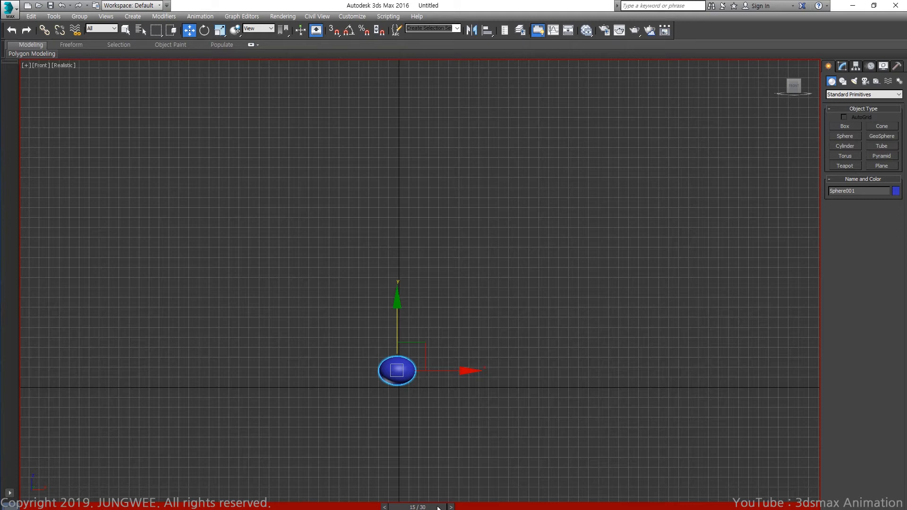
Step: Deselect the sphere and play back the bounce from frame 0 with and without the grid
click(30, 509)
click(337, 349)
key(slash)
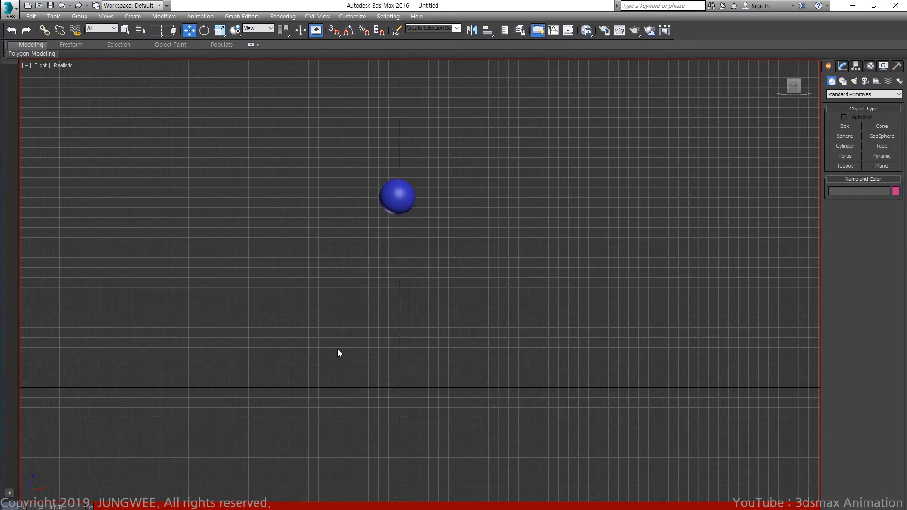
key(g)
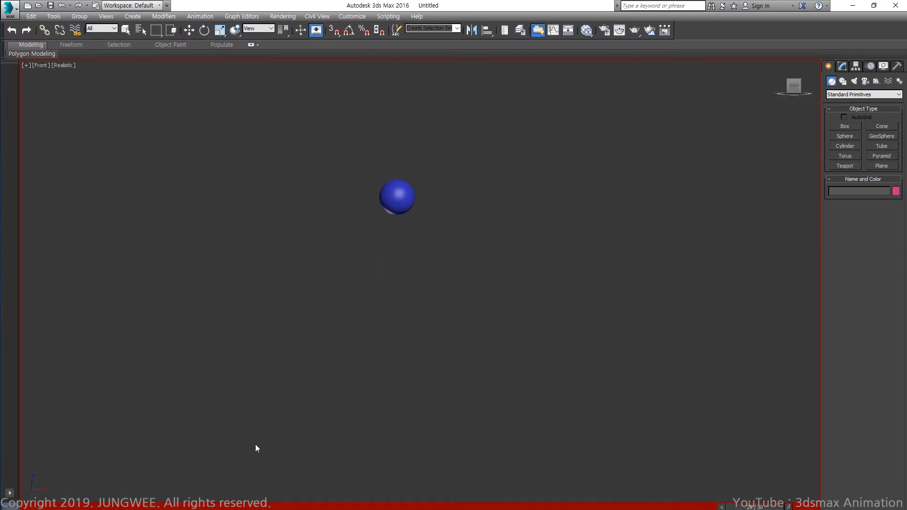
key(slash)
click(42, 507)
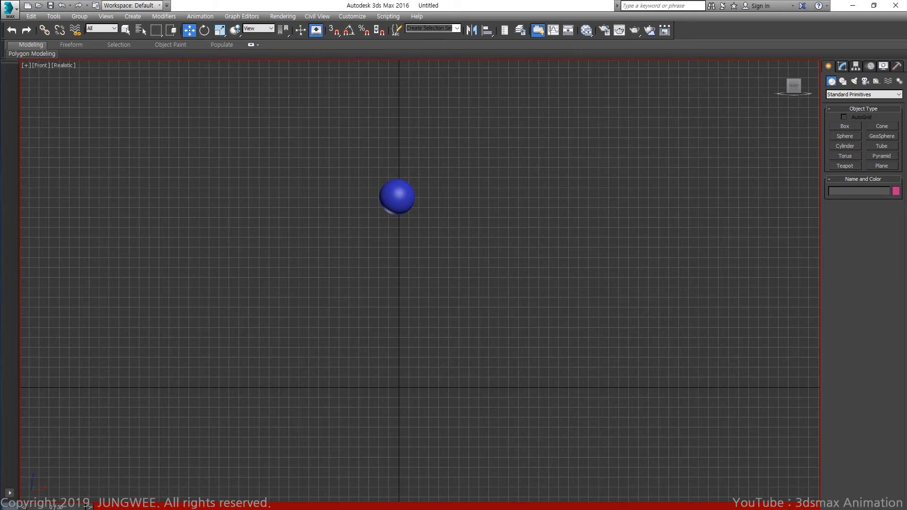
Step: Scrub the sphere's fall to the impact at frame 15 and back, and replay the bounce from the start
drag(89, 507, 444, 507)
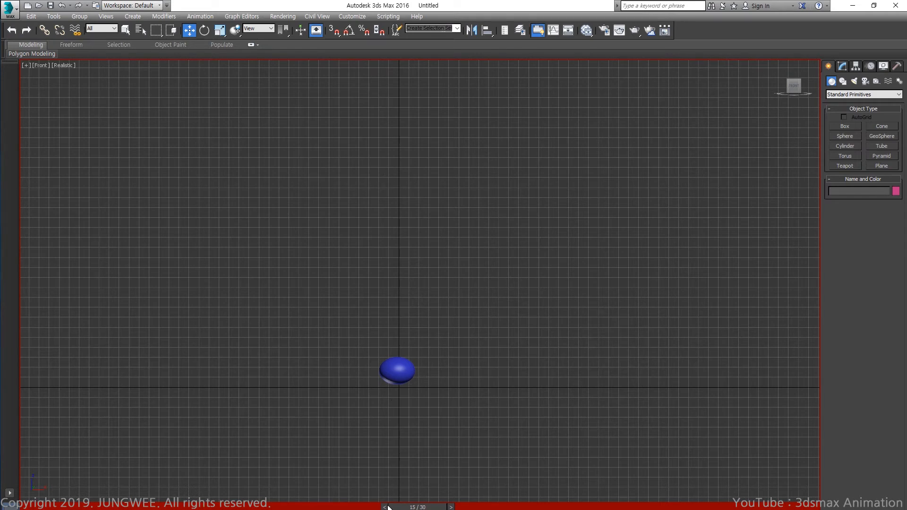
drag(250, 507, 87, 508)
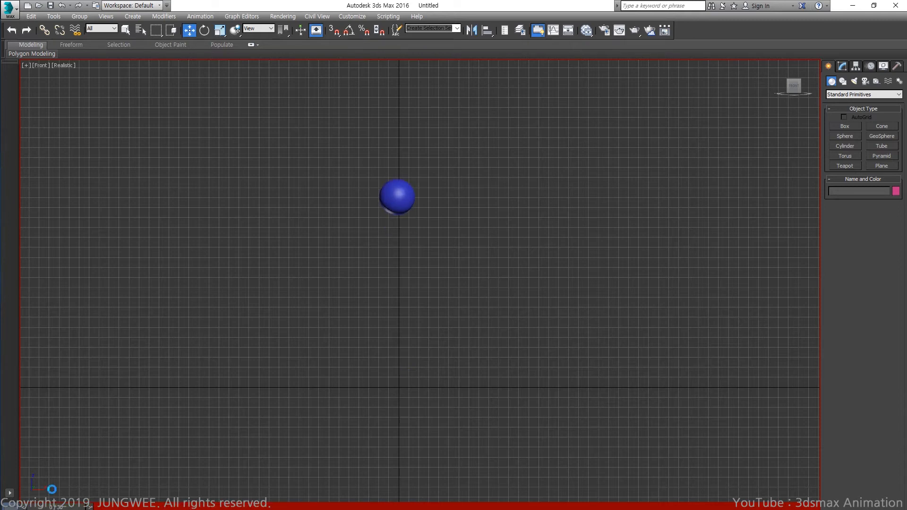
key(/)
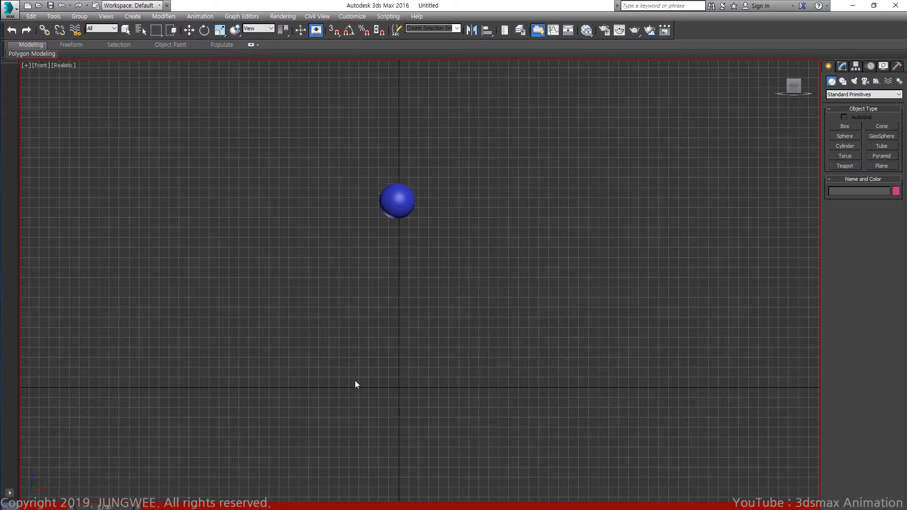
key(/)
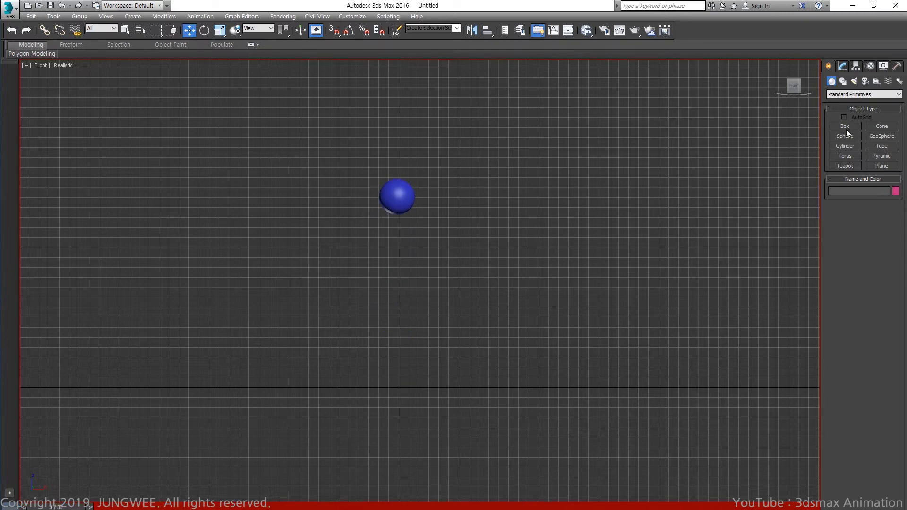
Step: Turn off automatic keyframing and add a text spline reading "9.81m/s" above the sphere, on its right side
key(n)
click(899, 81)
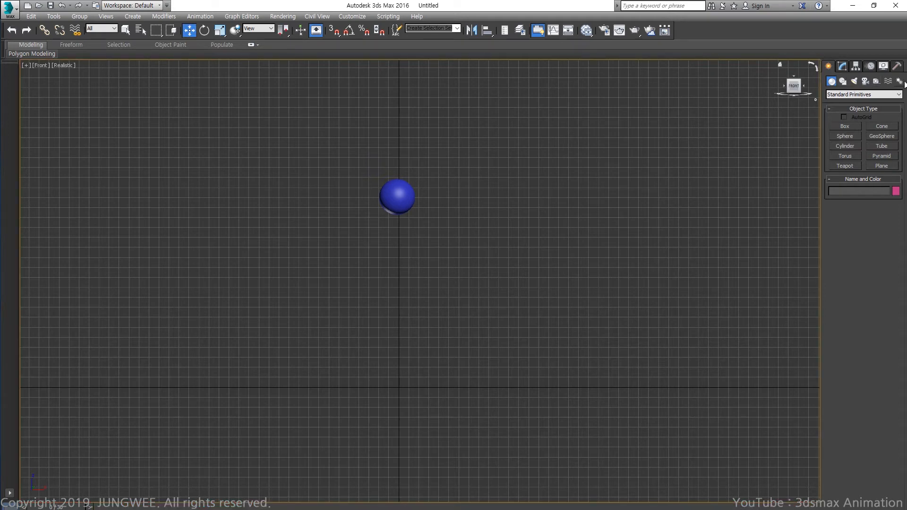
click(843, 81)
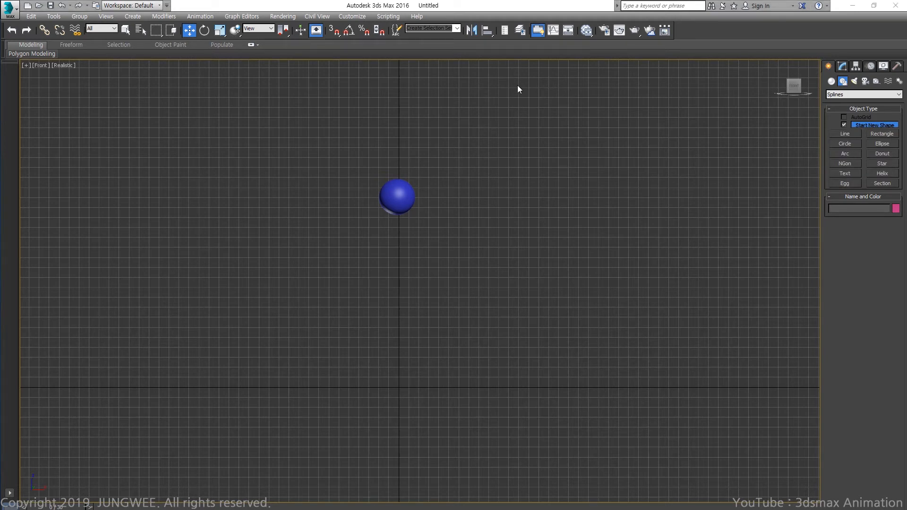
click(844, 173)
click(601, 136)
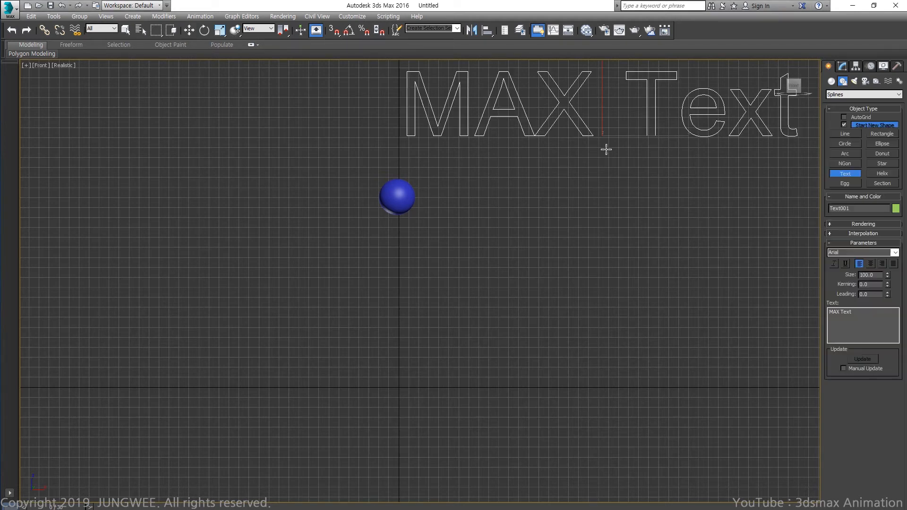
scroll(680, 223, down, 3)
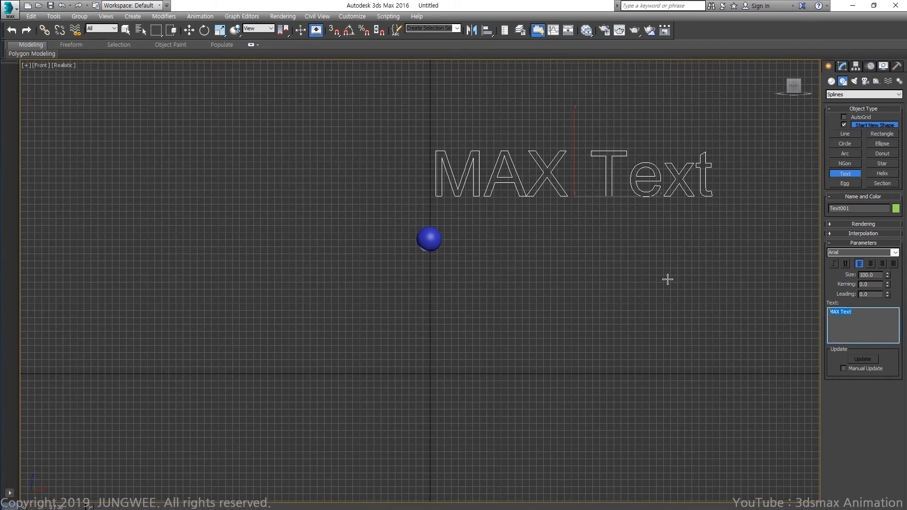
text(9.)
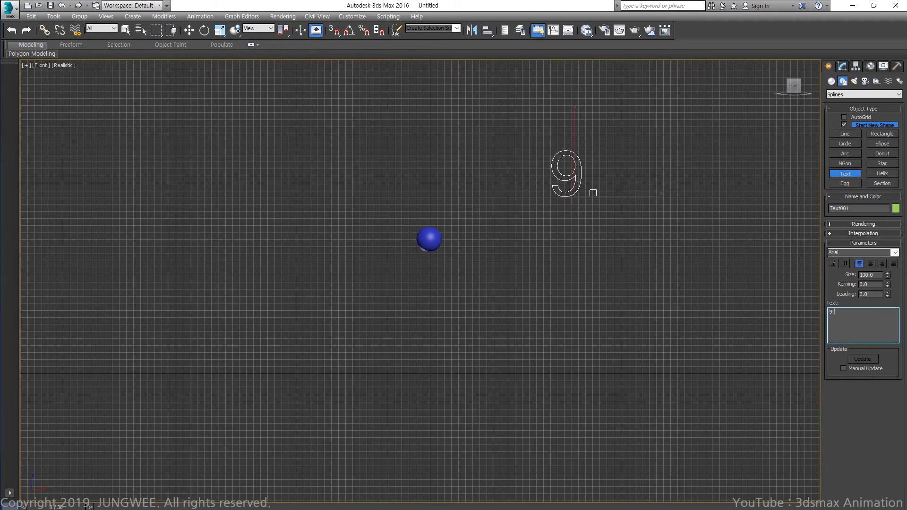
text(81m/s)
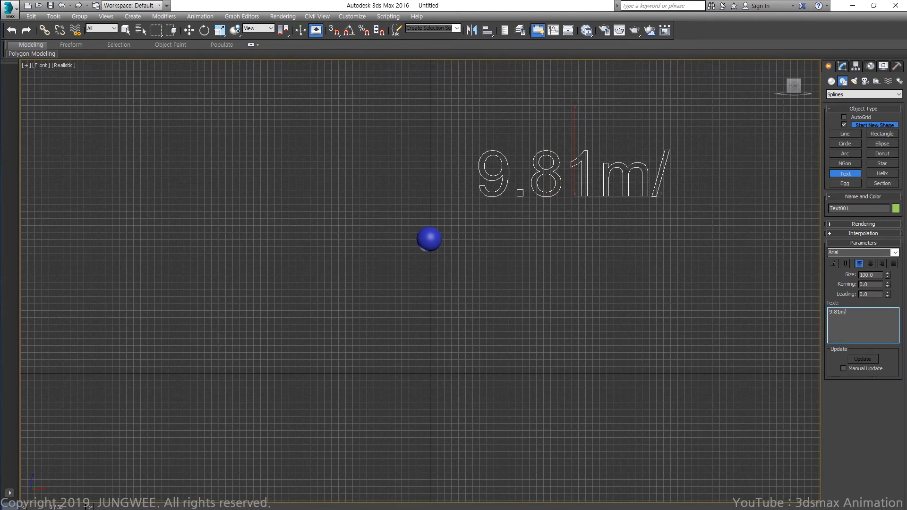
Step: Show the Front view in wireframe and move the 9.81m/s text farther up and to the right of the sphere
middle_drag(603, 248, 569, 244)
scroll(569, 244, up, 1)
key(F3)
middle_drag(576, 169, 556, 235)
scroll(557, 242, down, 3)
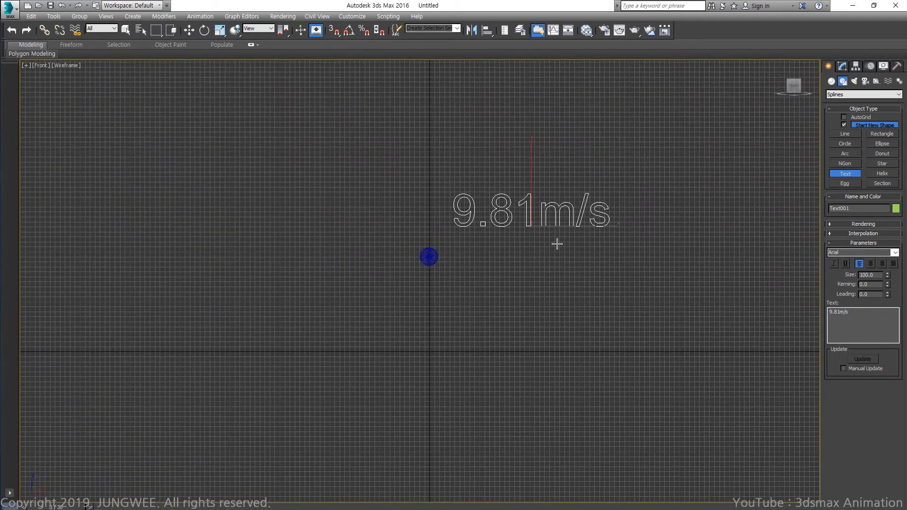
key(w)
key(g)
key(g)
drag(566, 219, 601, 174)
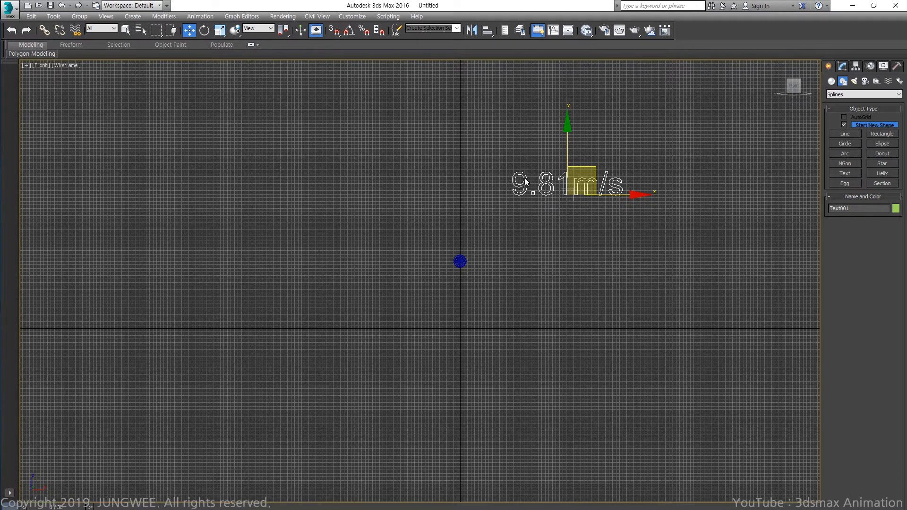
click(686, 214)
drag(462, 132, 548, 231)
scroll(548, 230, up, 4)
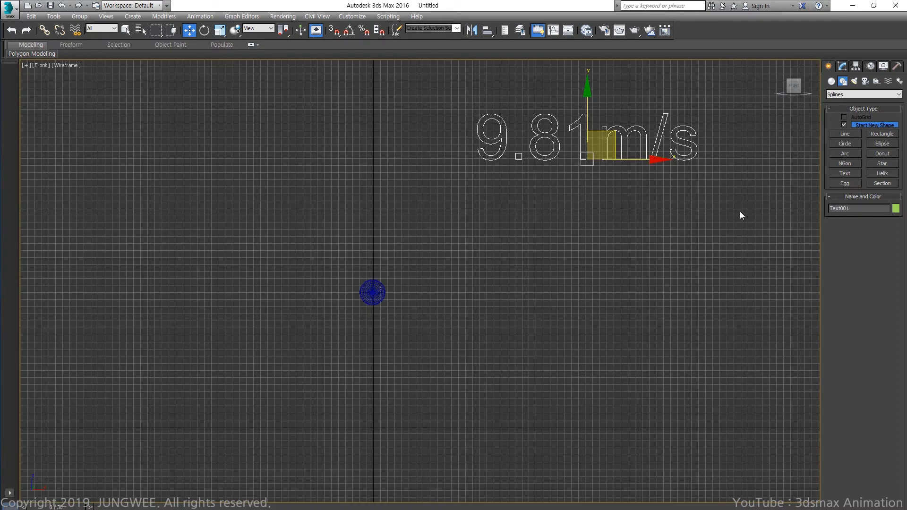
drag(748, 209, 417, 95)
click(701, 118)
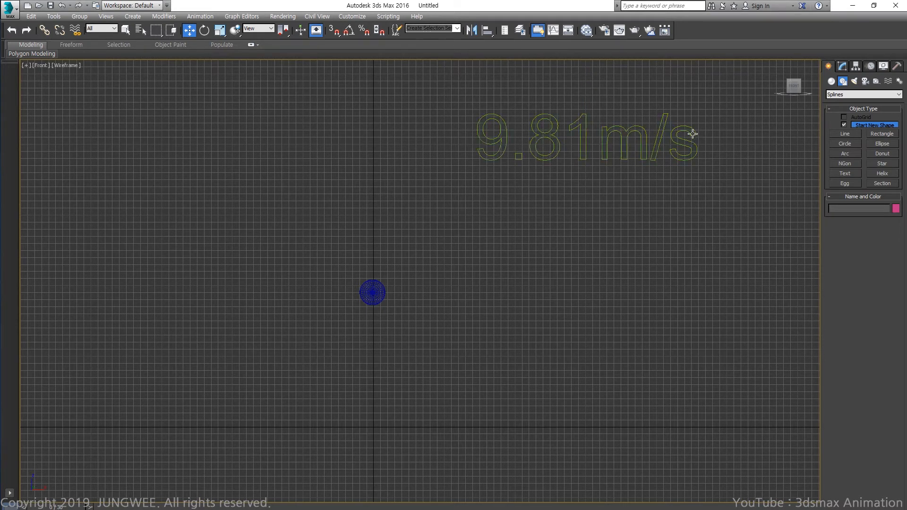
click(692, 134)
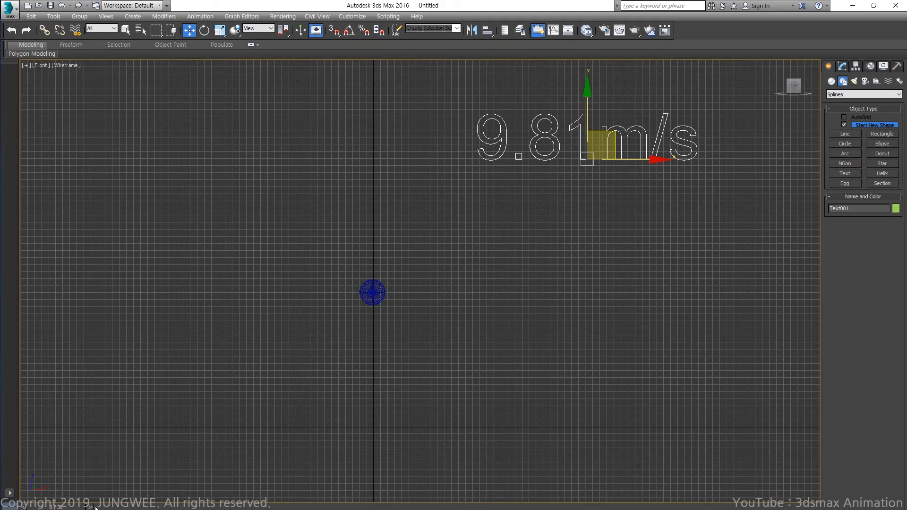
Step: Go to frame 30, select the sphere and delete its selected animation keys
drag(50, 507, 781, 507)
click(383, 303)
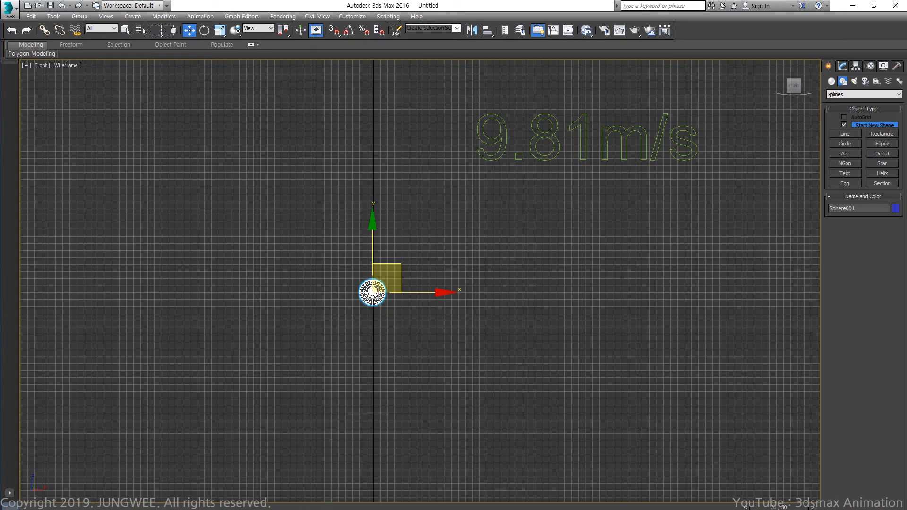
right_click(580, 509)
click(609, 464)
middle_drag(404, 373, 404, 374)
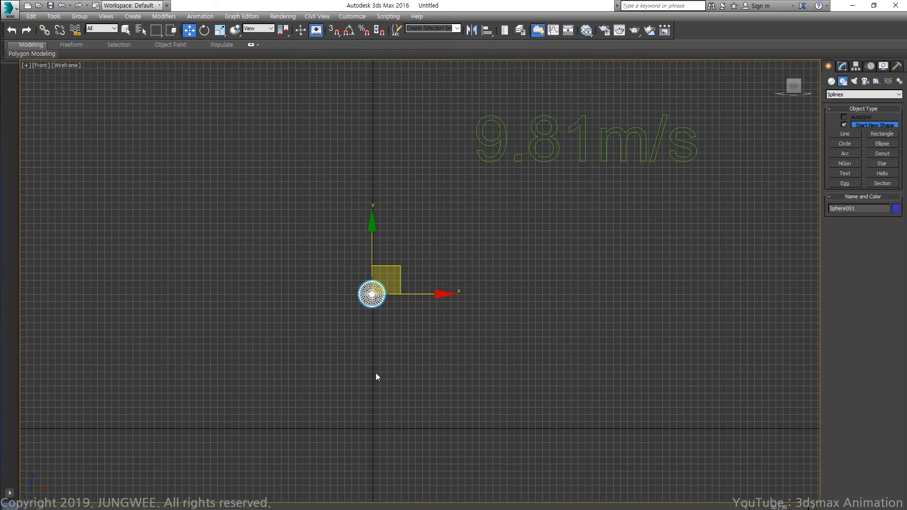
Step: Create a vertical Tape helper to the left of the sphere, running upward from the ground line
scroll(376, 363, up, 3)
scroll(392, 359, down, 3)
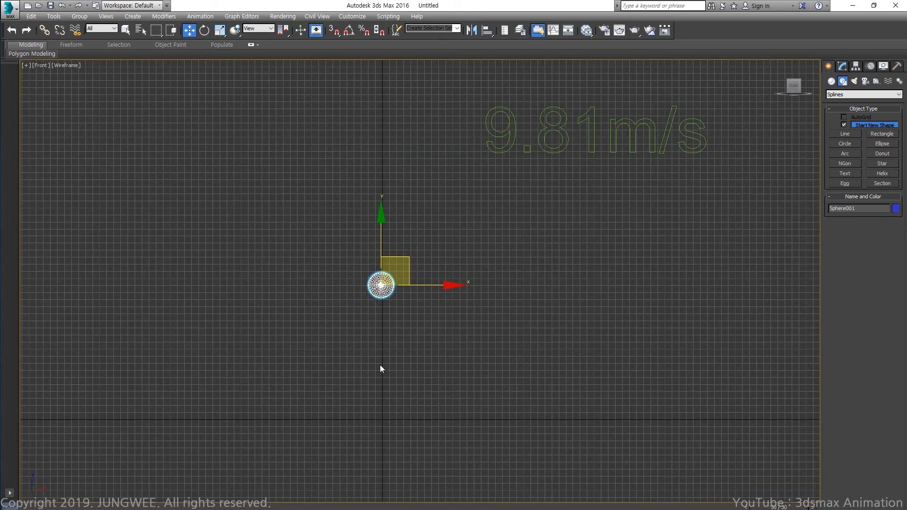
click(854, 81)
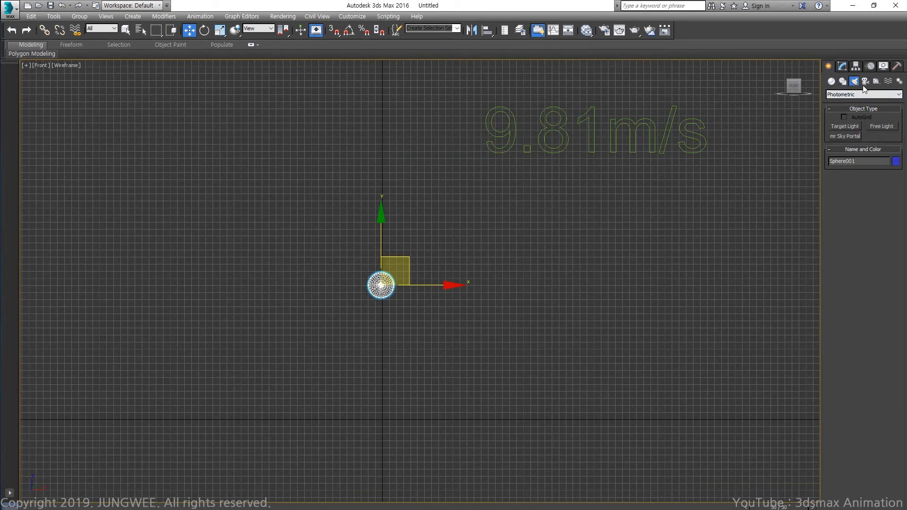
click(888, 82)
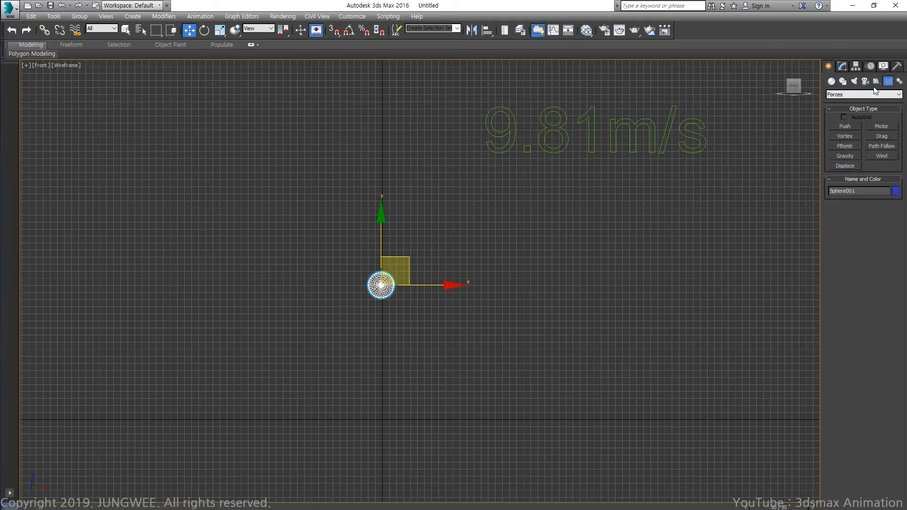
click(876, 81)
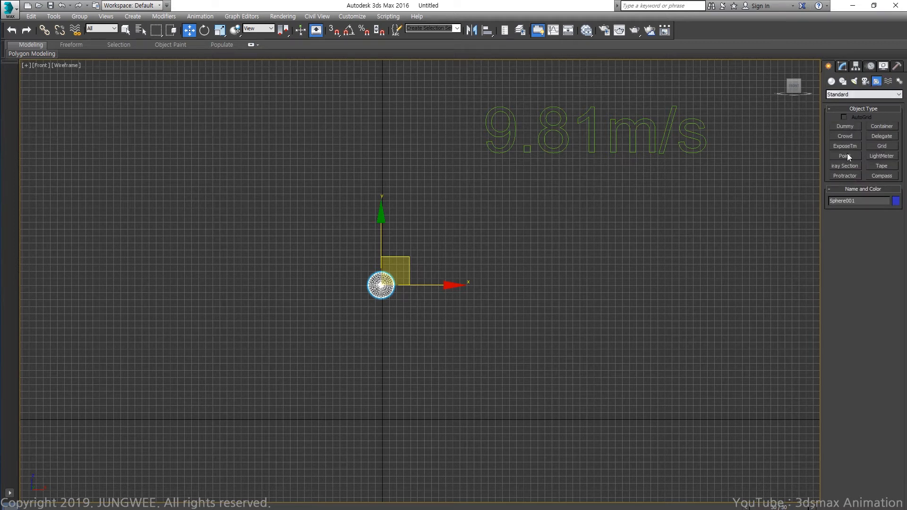
click(879, 166)
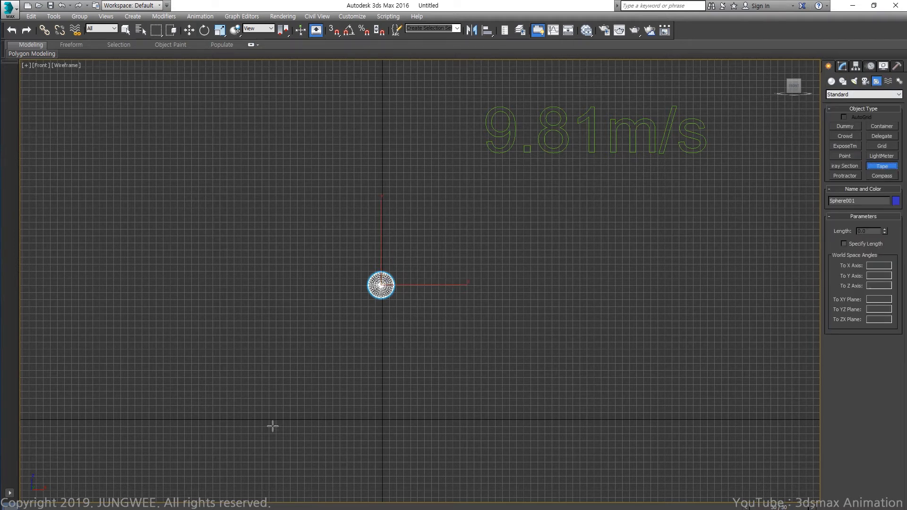
drag(266, 413, 273, 91)
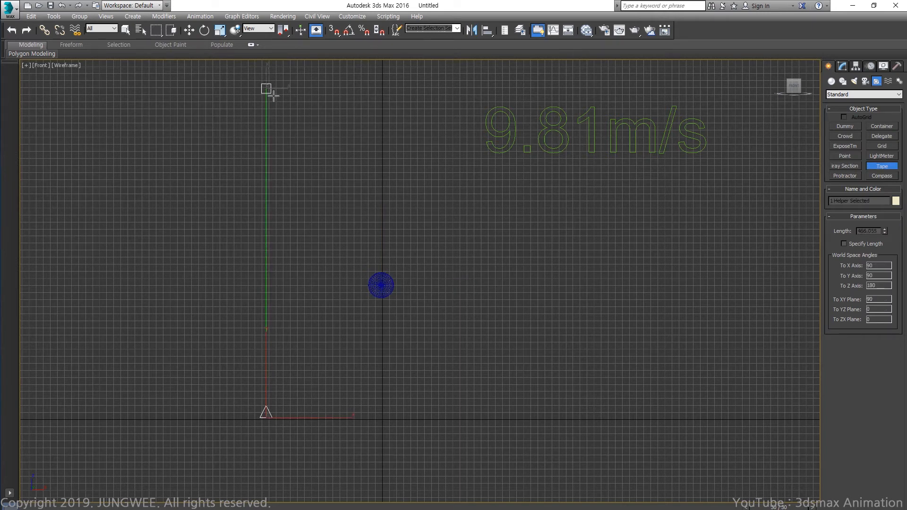
Step: Give the tape a specified length of 981
click(843, 244)
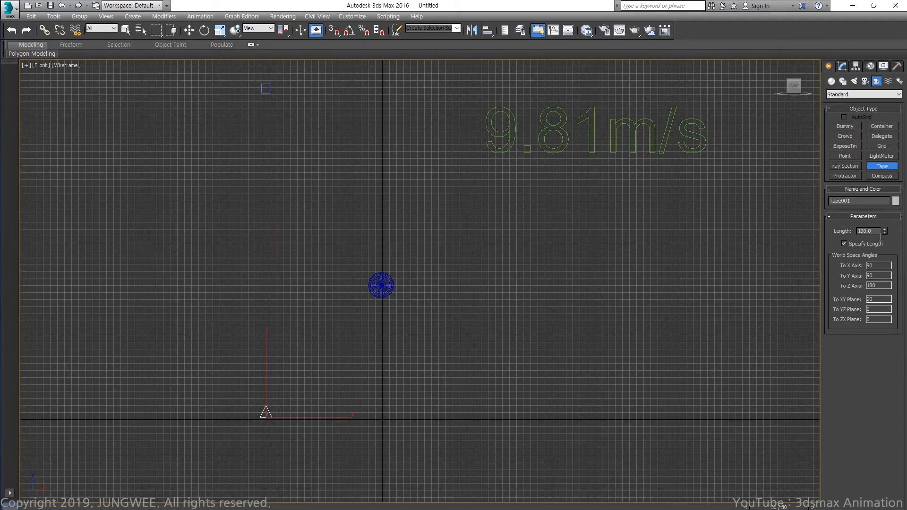
click(868, 231)
text(981)
key(Return)
scroll(490, 416, down, 2)
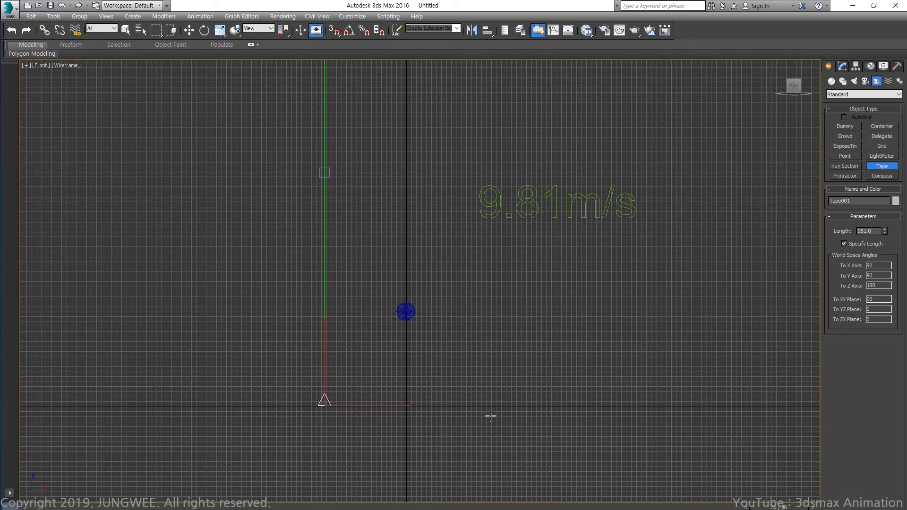
scroll(479, 394, down, 1)
scroll(403, 310, up, 3)
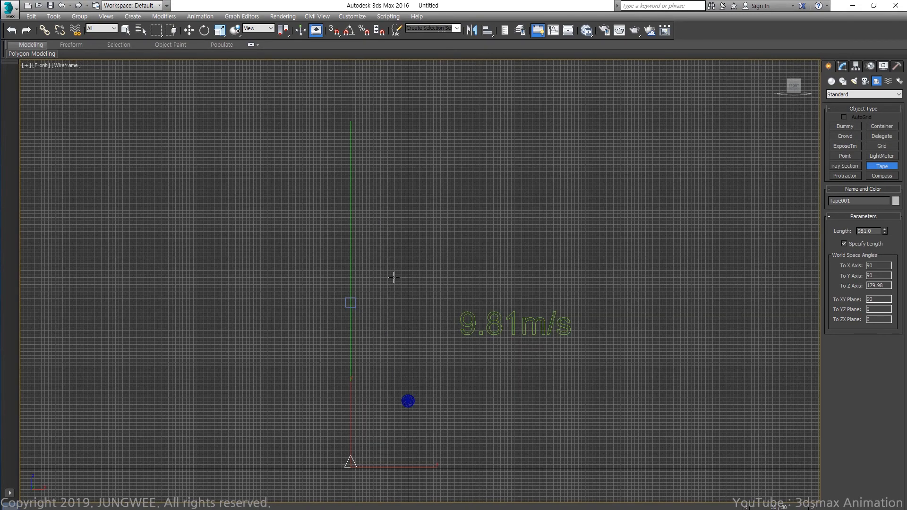
Step: Move the sphere onto the upper end of the vertical tape
key(w)
click(409, 402)
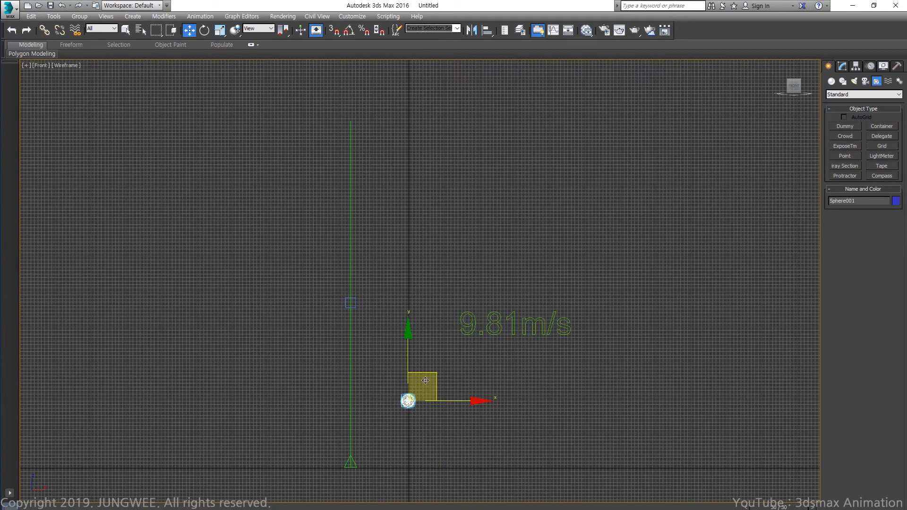
drag(414, 365, 385, 96)
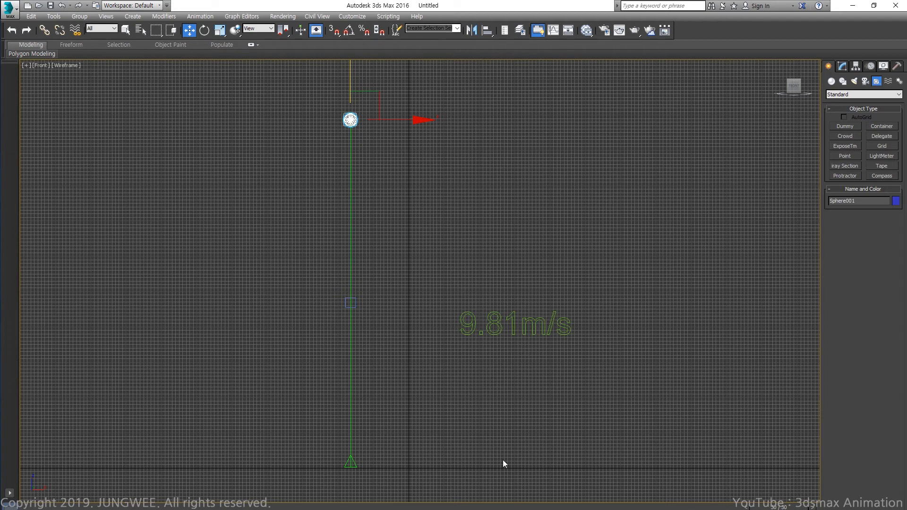
Step: Delete the sphere's remaining selected keys with automatic keyframing switched off
key(n)
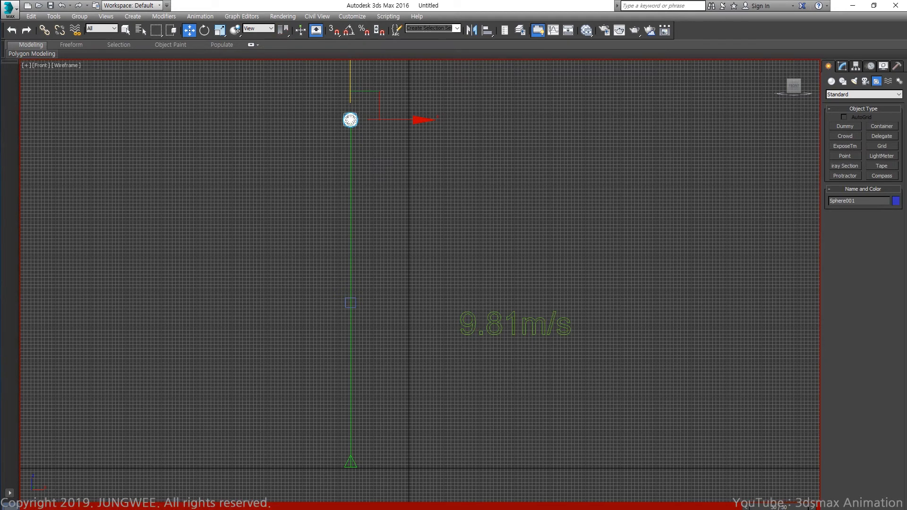
key(n)
right_click(99, 509)
click(140, 471)
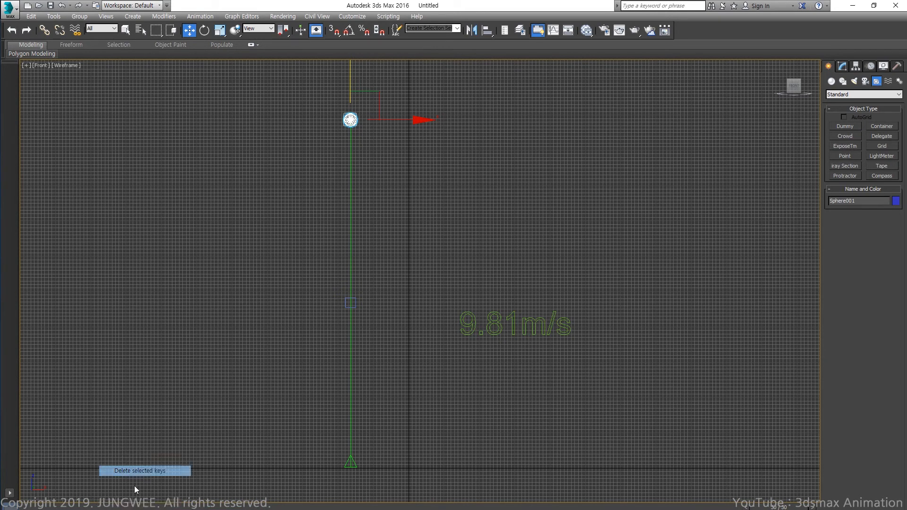
Step: Return to frame 0 and hide the grid in the Front view
key(g)
key(g)
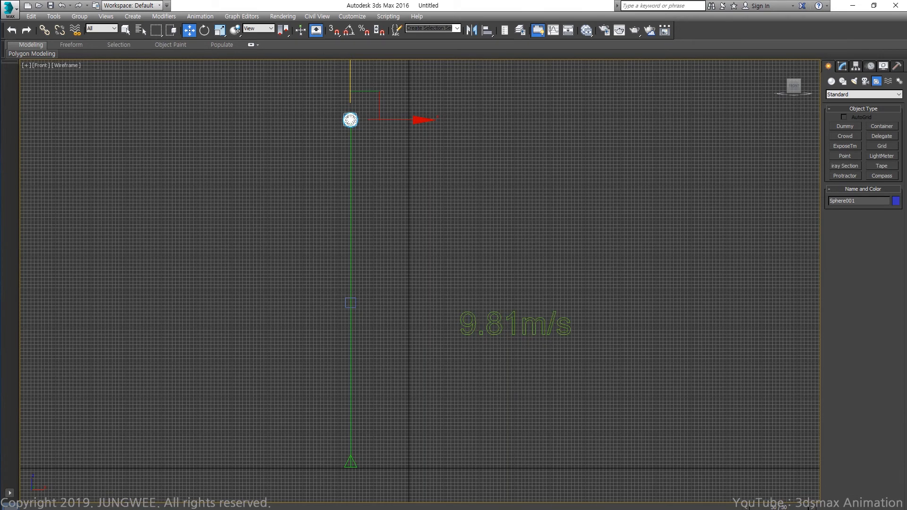
click(59, 505)
key(g)
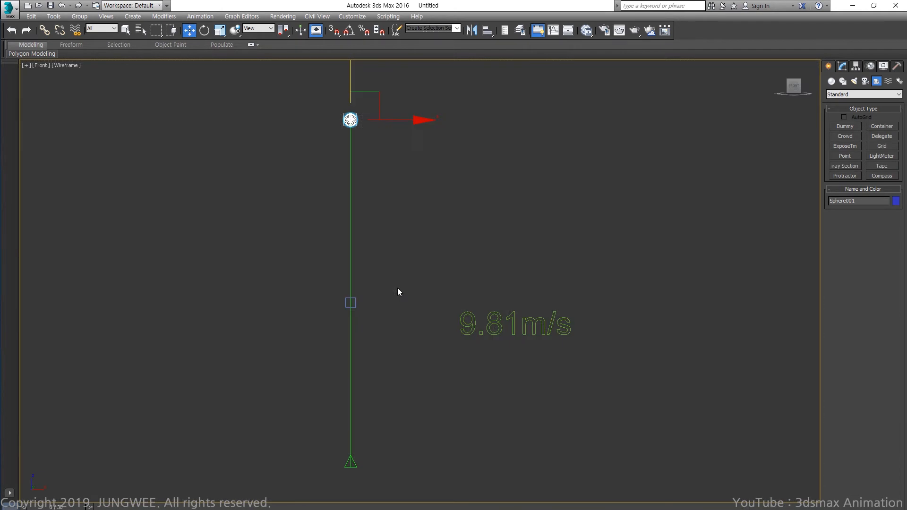
Step: Switch the Front view to Realistic + Edged Faces shading and choose the default tangent type for the sphere's new keys
click(443, 267)
click(351, 120)
key(F3)
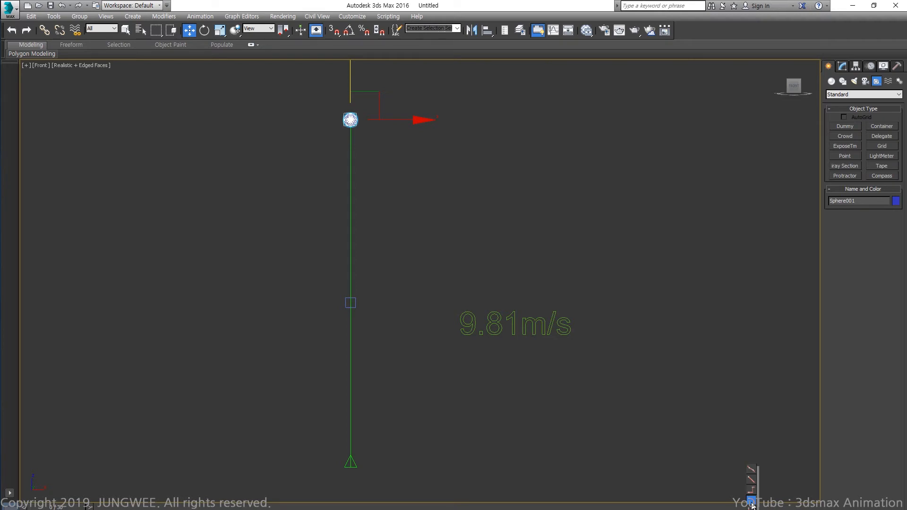
drag(752, 505, 753, 507)
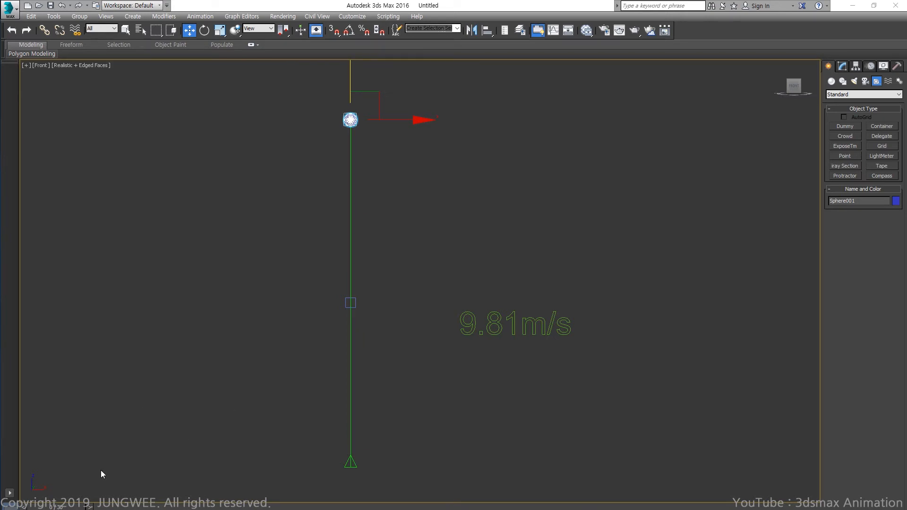
Step: Turn on automatic keyframing and, with the grid shown, move the sphere down to the tape's lower end at frame 30
click(239, 280)
key(n)
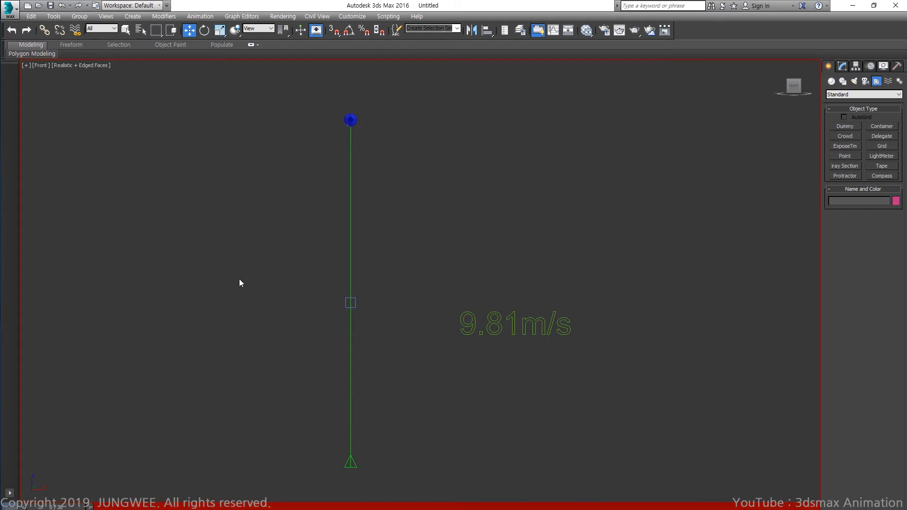
click(345, 126)
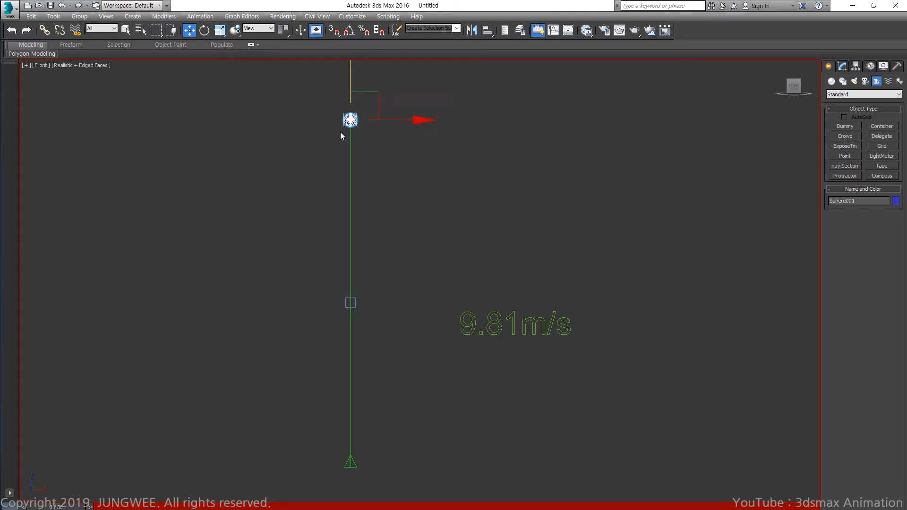
drag(62, 507, 811, 506)
key(g)
click(751, 507)
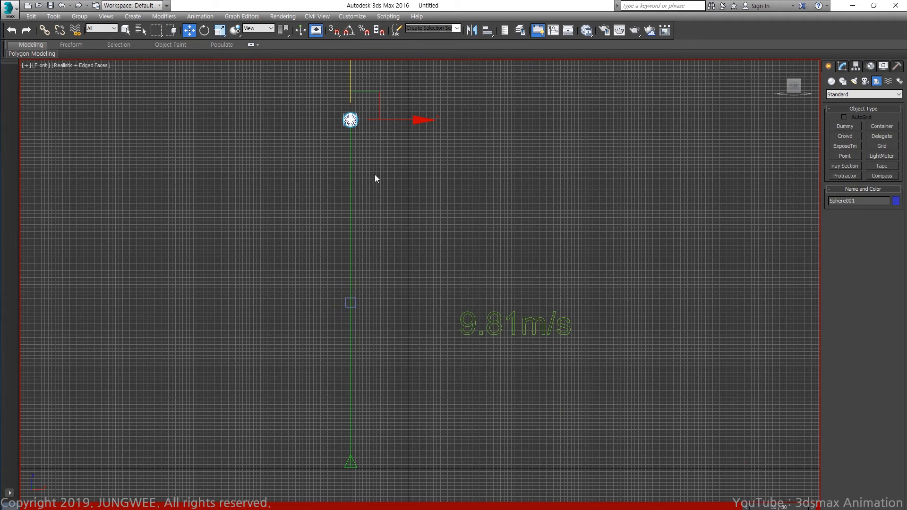
drag(358, 88, 380, 429)
Step: Return to frame 0 and play back the sphere's fall along the tape
drag(762, 507, 39, 508)
click(193, 415)
key(slash)
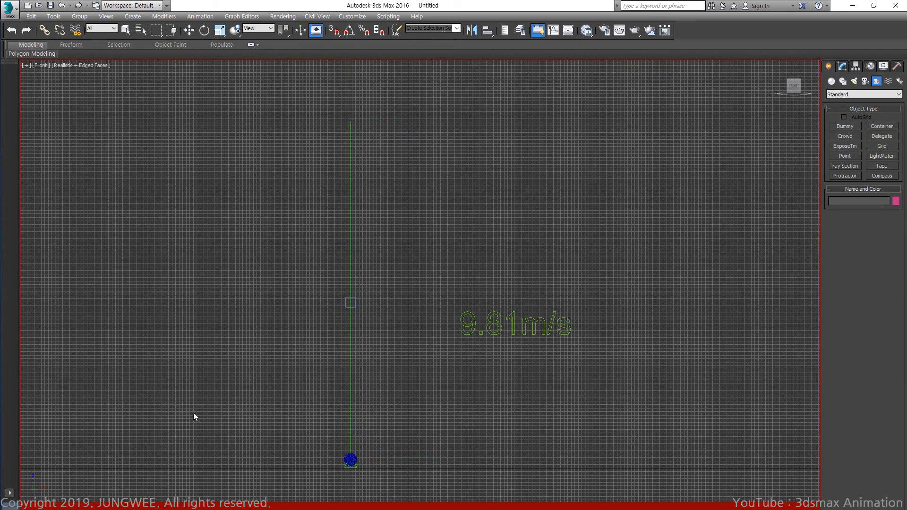
key(slash)
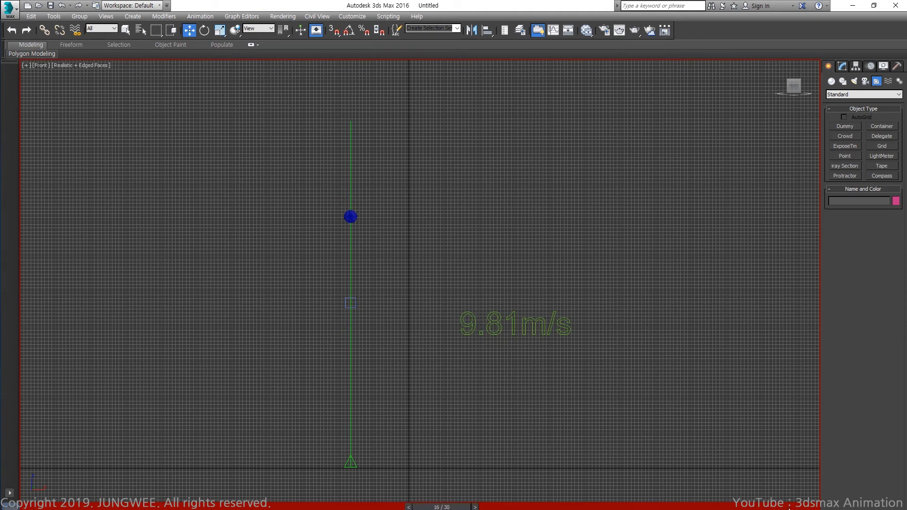
Step: Extend the active time range to 60 frames and key the sphere back at the tape's upper end at frame 60
key(End)
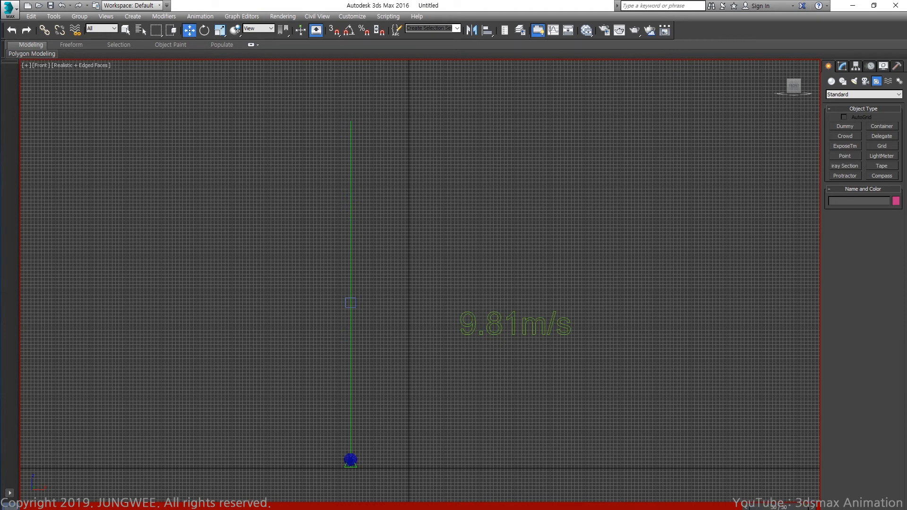
ctrl+alt+right_drag(780, 509, 439, 509)
click(350, 462)
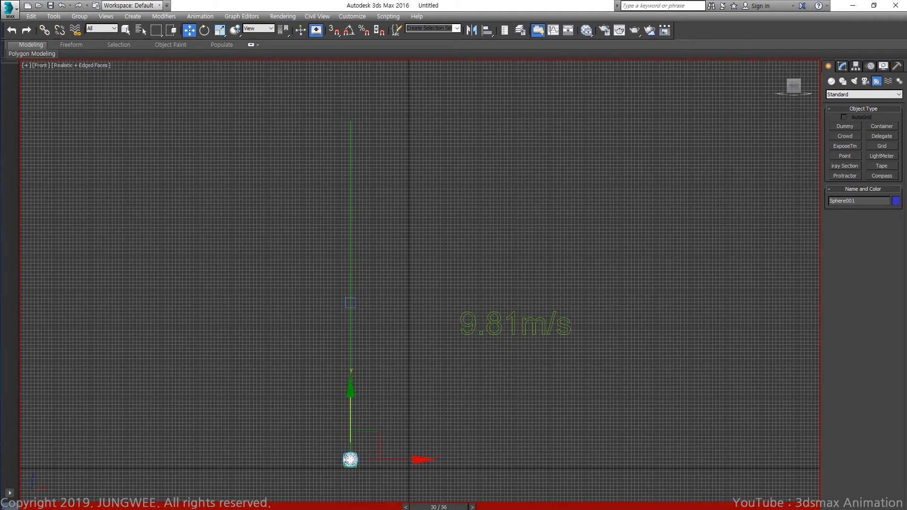
ctrl+alt+right_drag(438, 509, 410, 509)
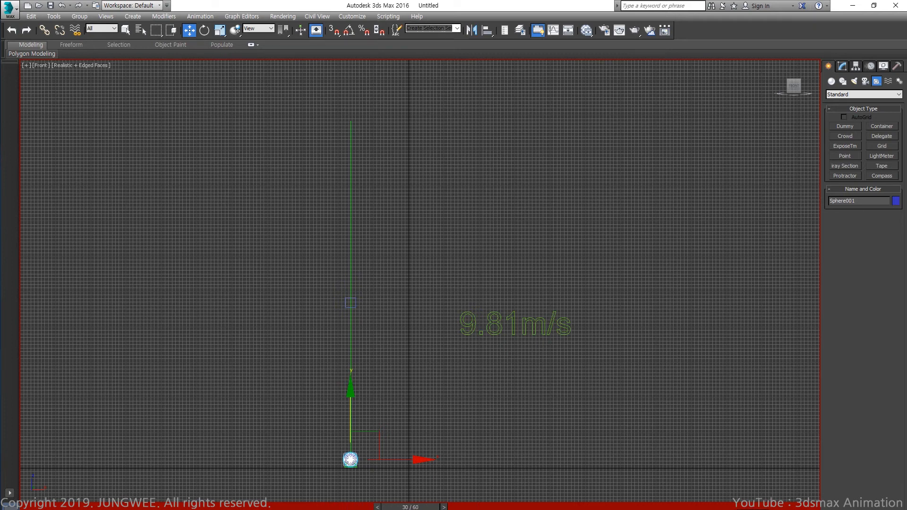
Step: Hide the grid and play back the sphere's fall and rise over the 60 frames
click(632, 423)
key(F3)
key(g)
key(slash)
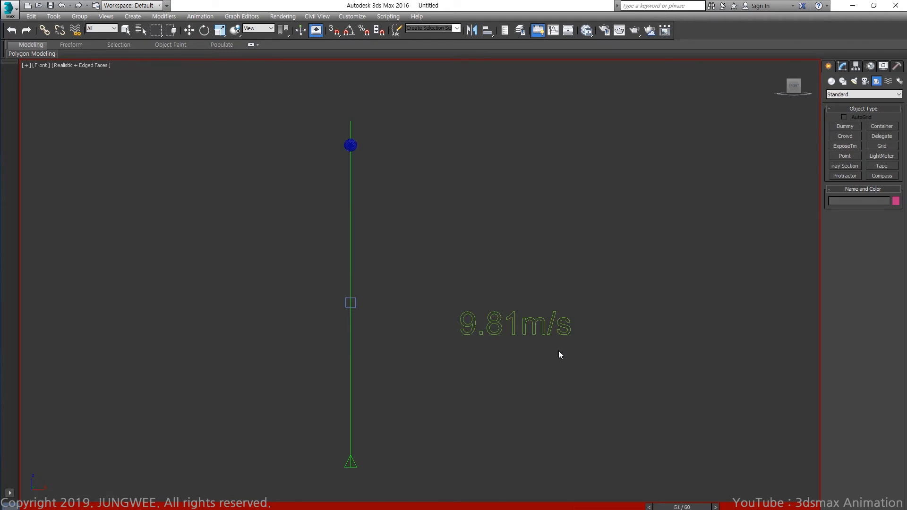
key(F3)
key(w)
Step: Turn off automatic keyframing and set the sphere's radius to 32
key(h)
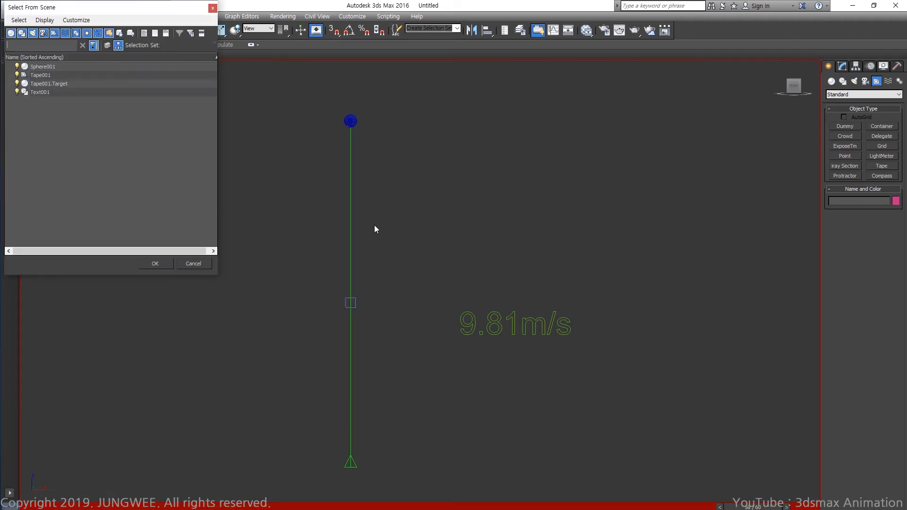
click(212, 8)
click(353, 123)
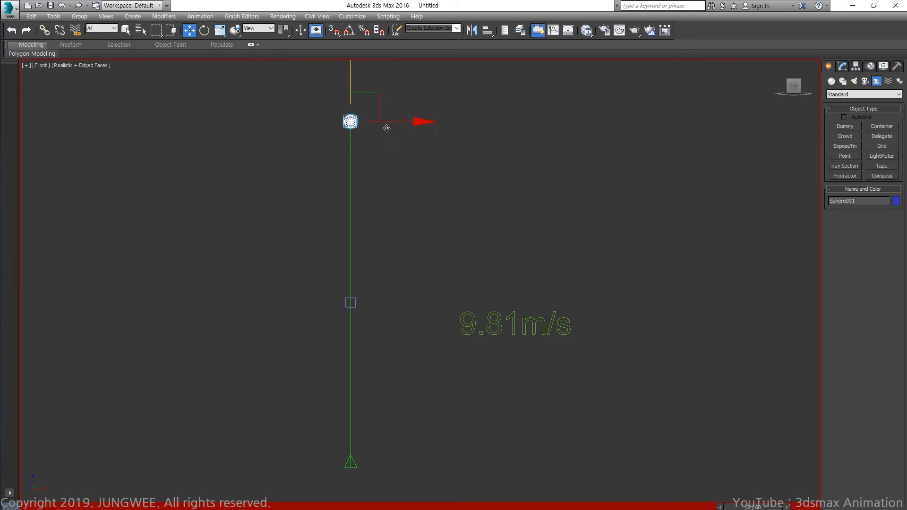
key(F3)
click(842, 67)
key(n)
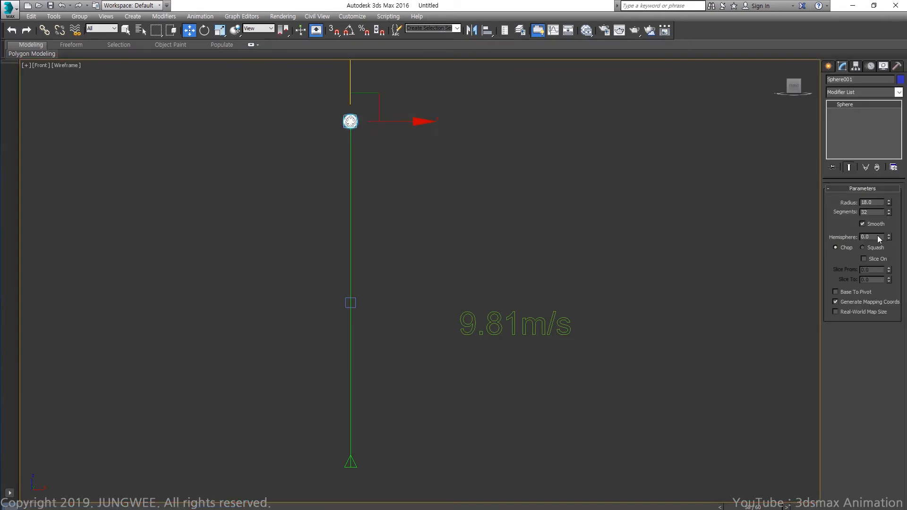
double_click(872, 203)
text(32)
key(Return)
click(550, 229)
key(F3)
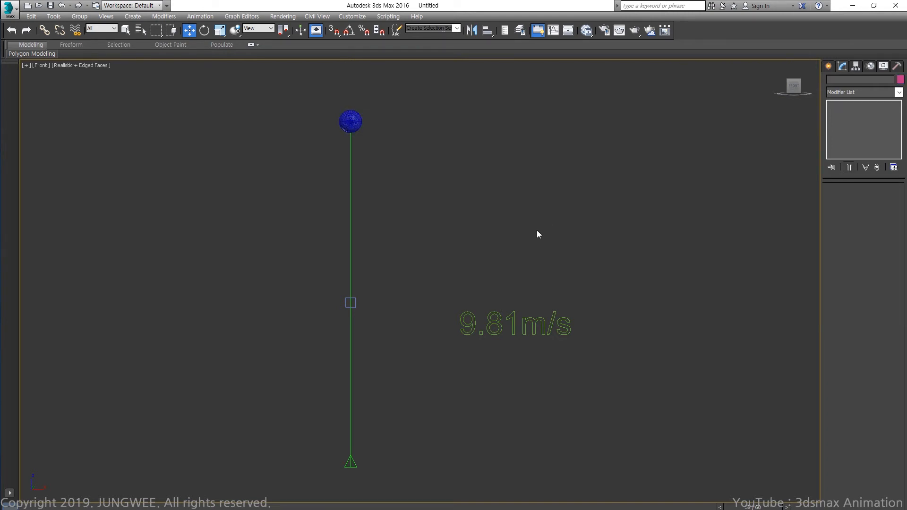
Step: Play the enlarged sphere's bounce and check its position against the tape at frames 30 and 60
key(/)
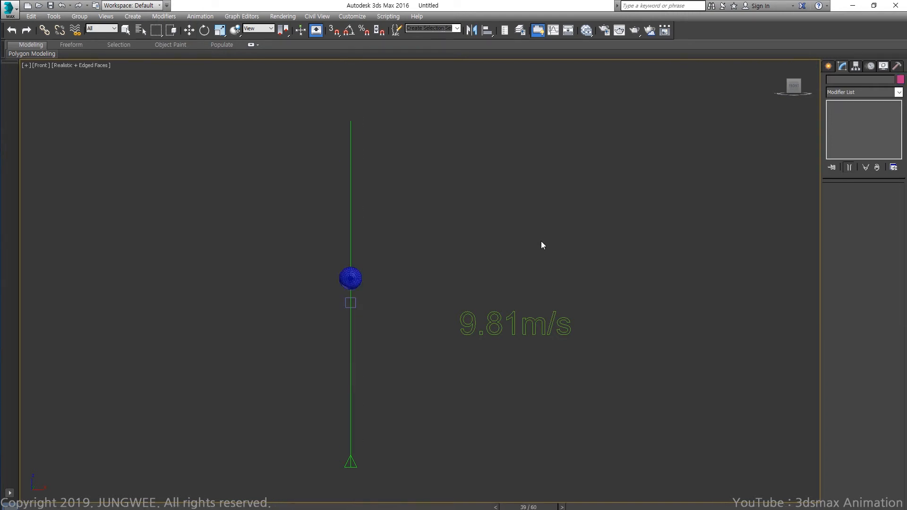
key(/)
drag(729, 507, 410, 507)
key(g)
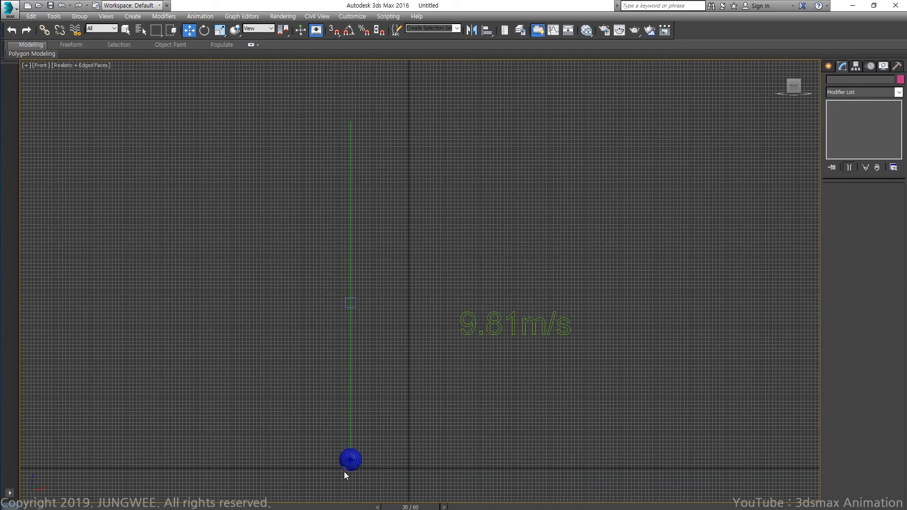
click(350, 460)
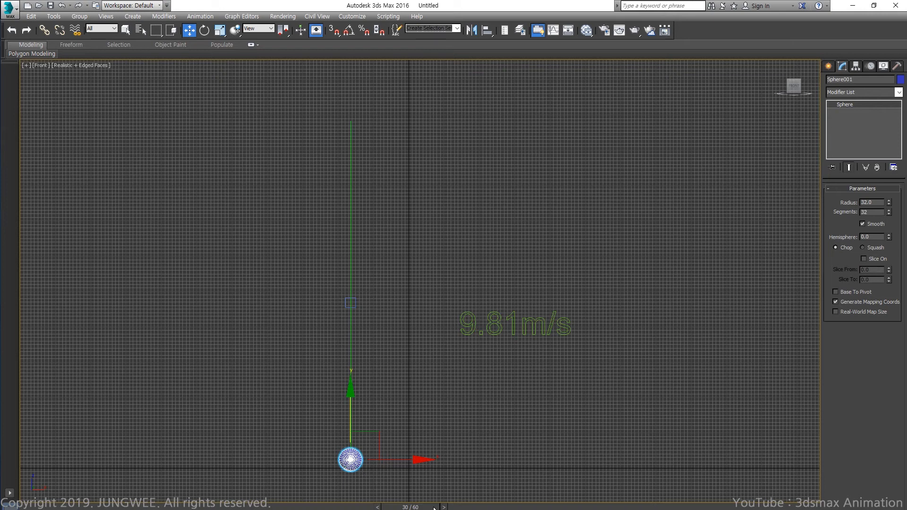
drag(434, 508, 798, 509)
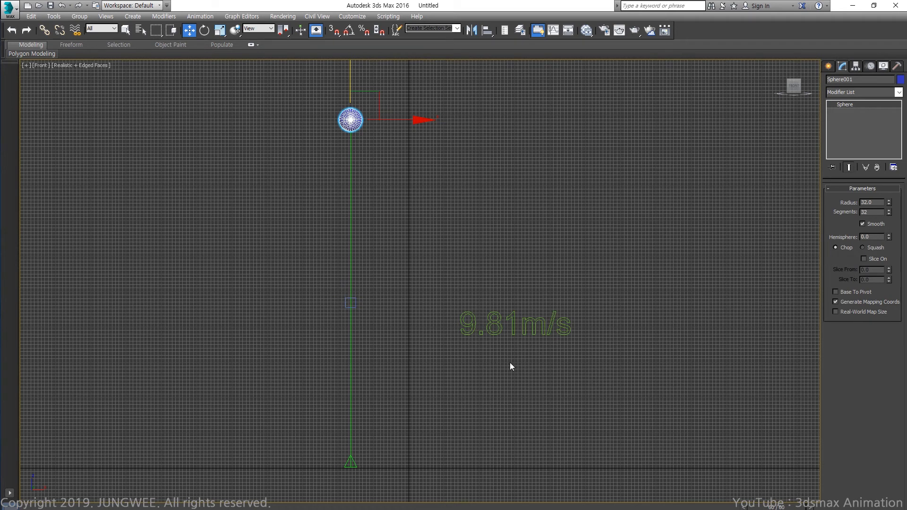
key(g)
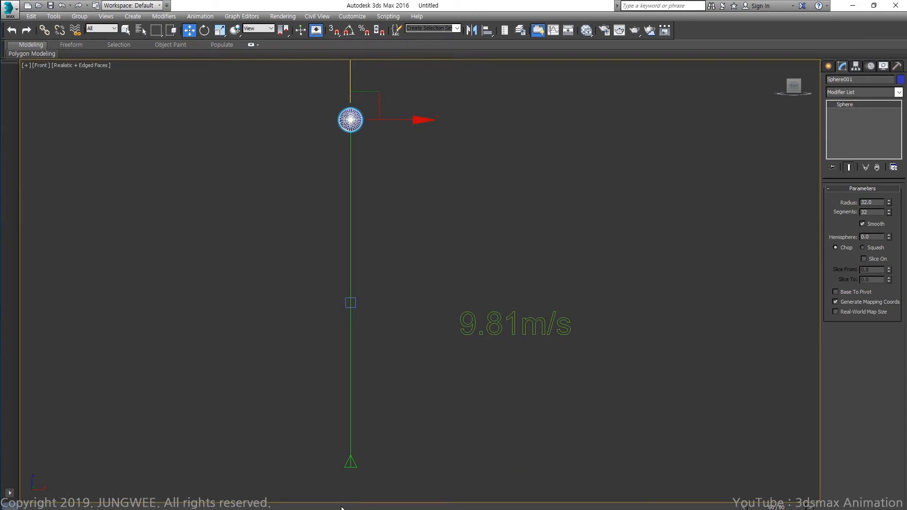
Step: Rewind to frame 0, deselect the sphere and replay the full bounce to judge its timing
click(64, 507)
click(102, 410)
key(/)
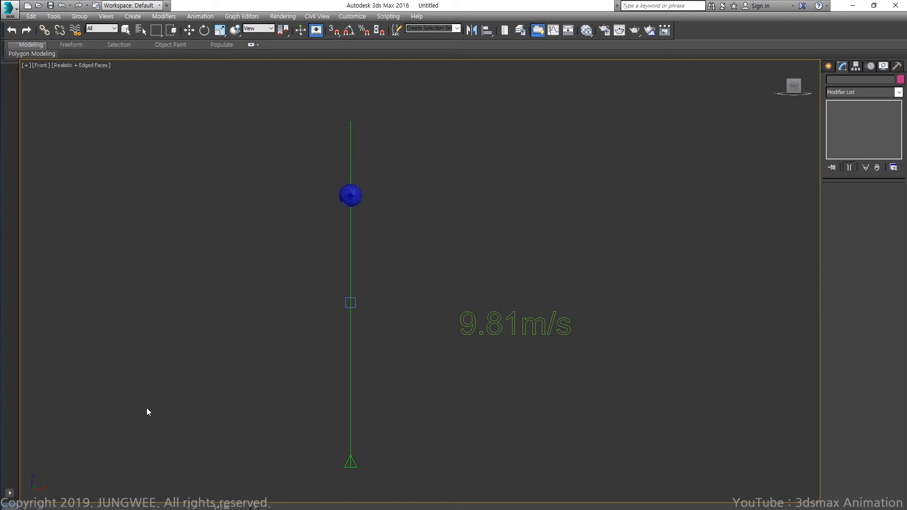
key(w)
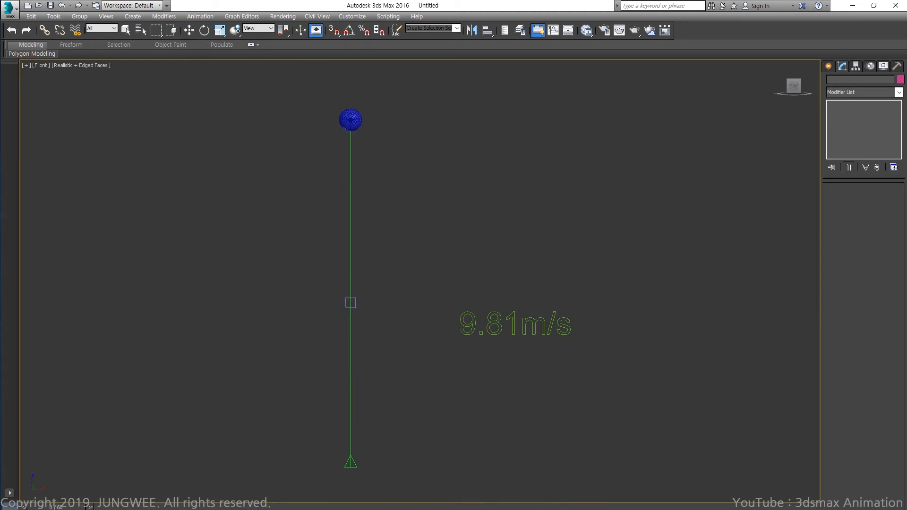
key(g)
key(g)
key(w)
key(slash)
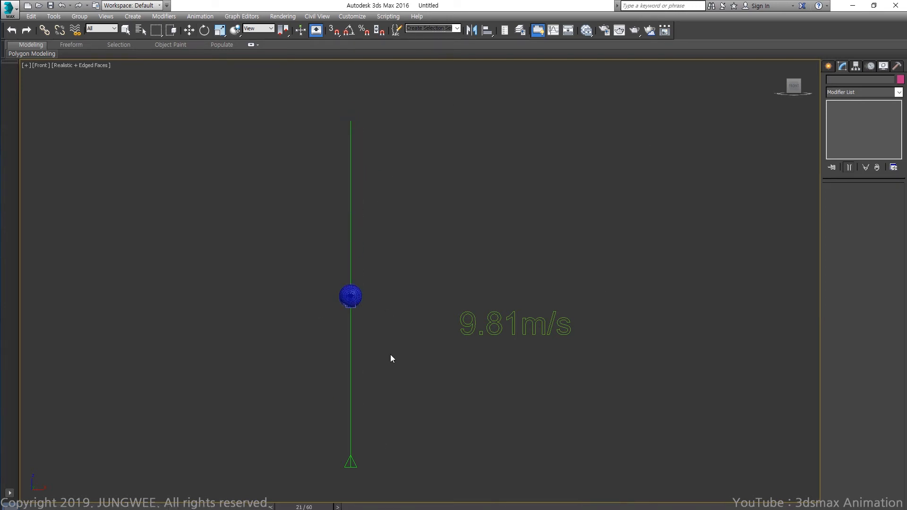
key(w)
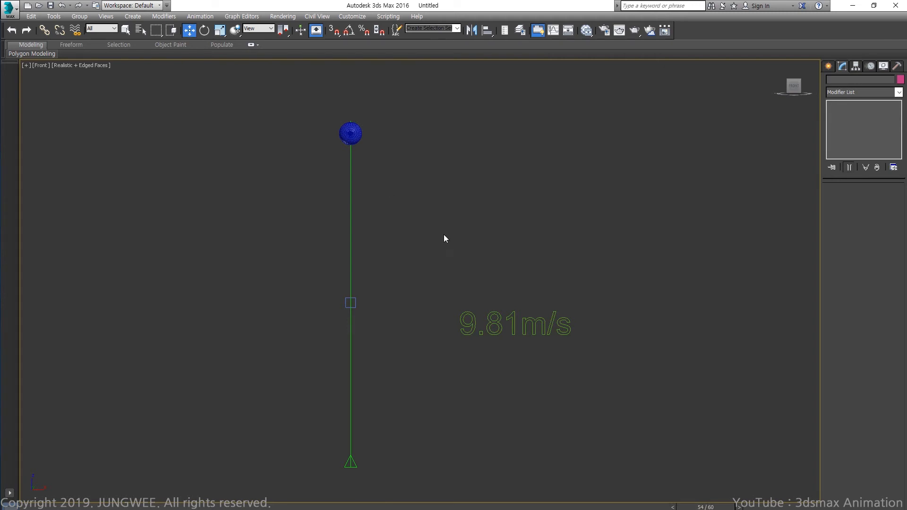
key(slash)
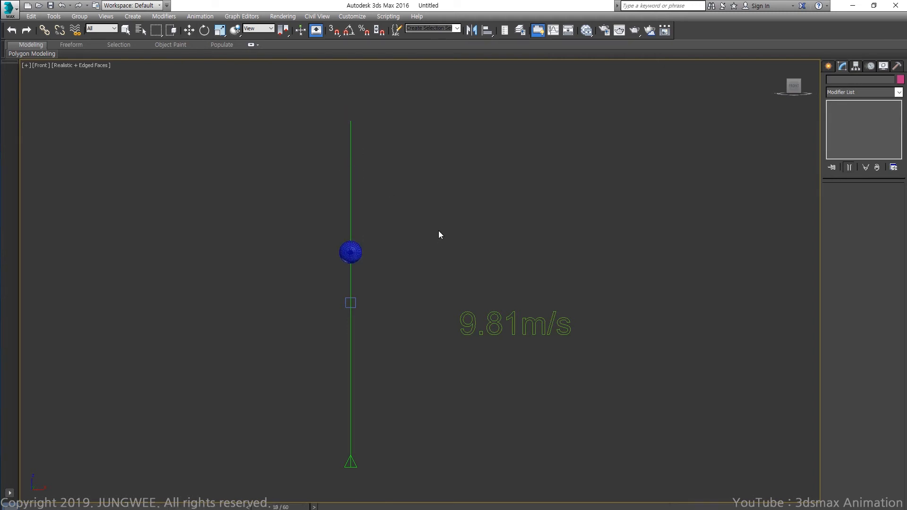
key(slash)
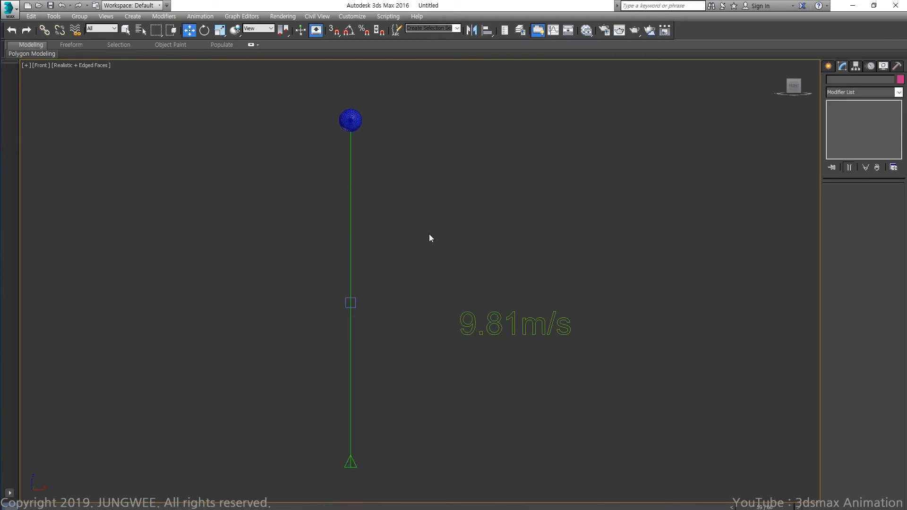
Step: Replay the bounce in wireframe and shaded display to examine the sphere's speed along the tape
click(354, 124)
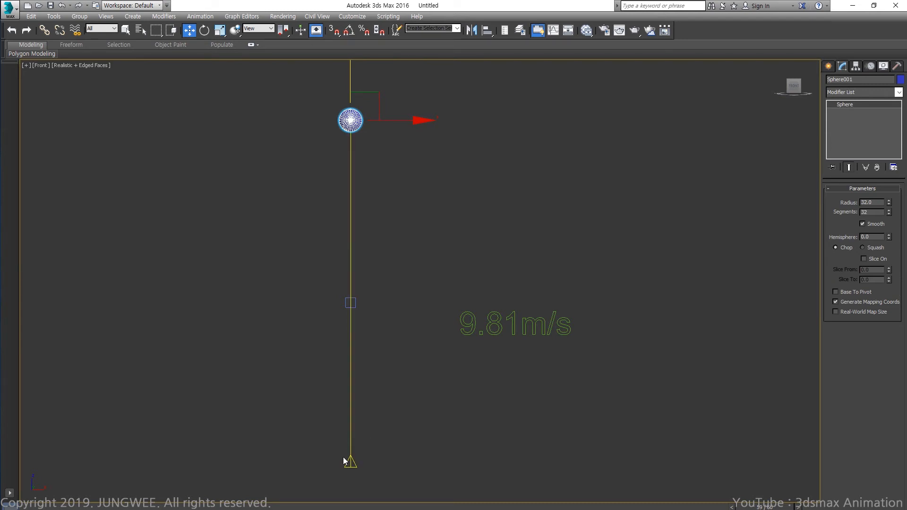
key(slash)
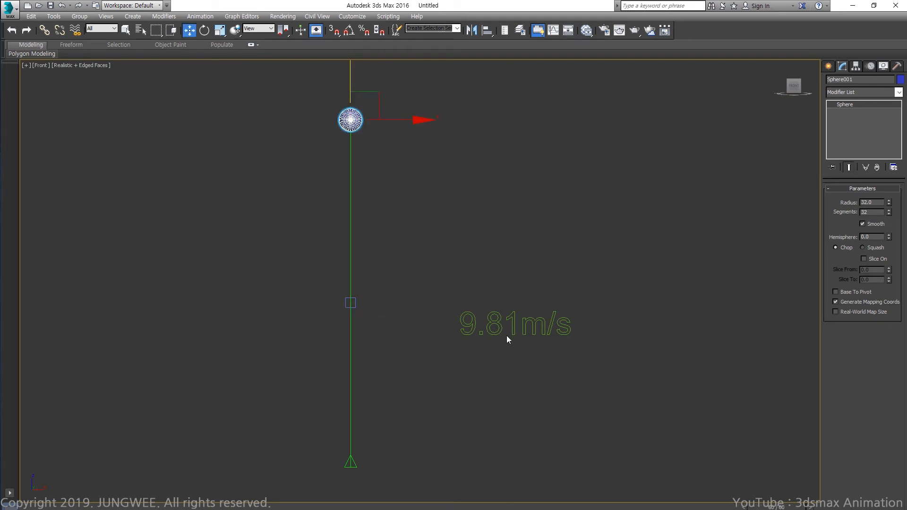
key(F3)
key(slash)
key(slash)
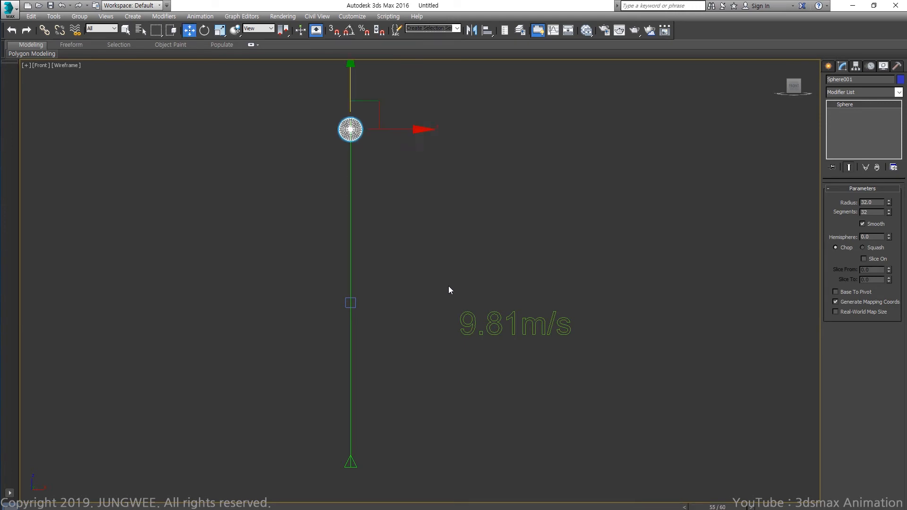
click(448, 287)
key(F3)
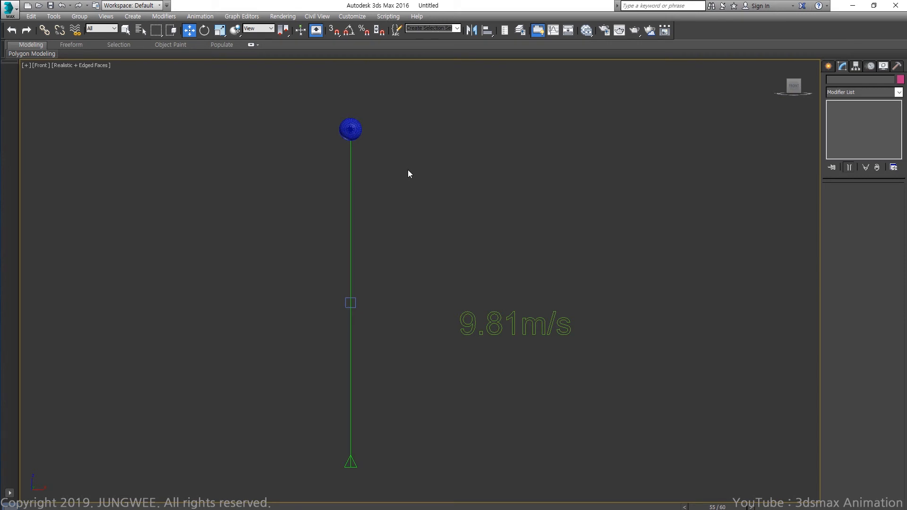
key(slash)
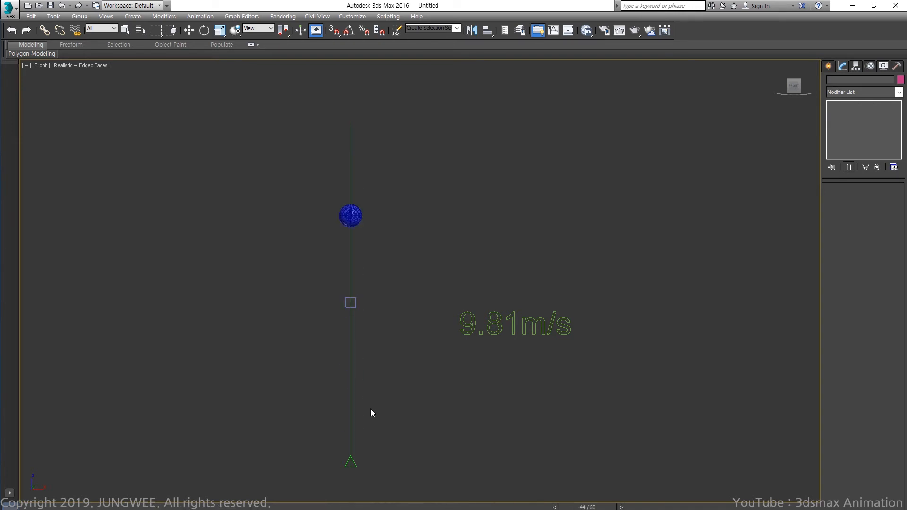
key(slash)
Step: Select the sphere and configure the track bar to show the selection range
click(350, 150)
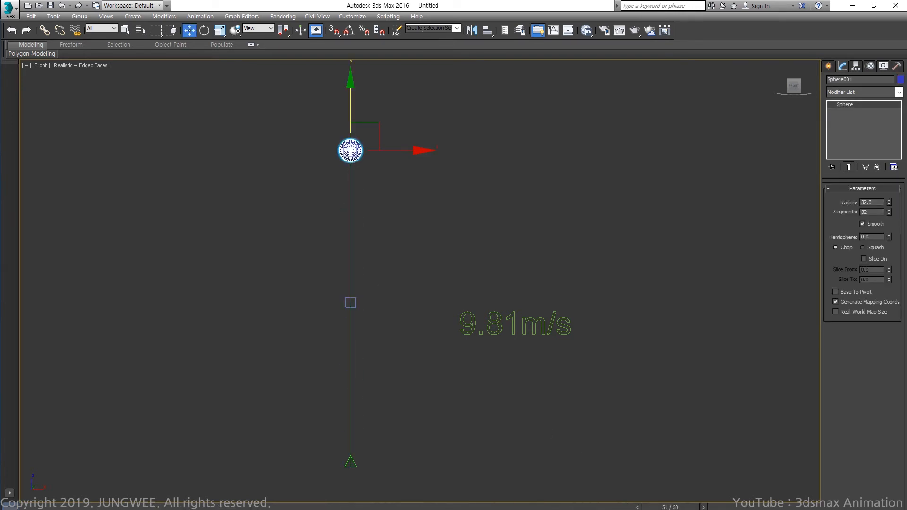
right_click(755, 507)
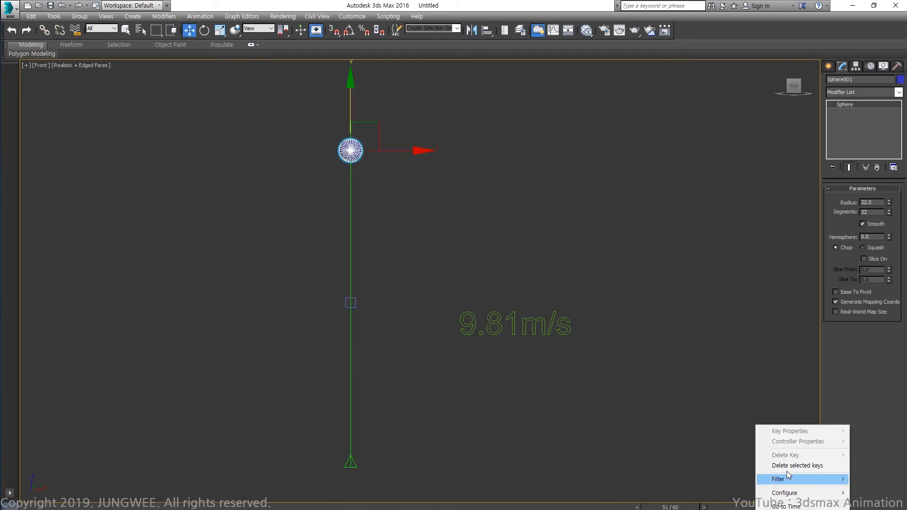
mouse_move(784, 493)
click(732, 503)
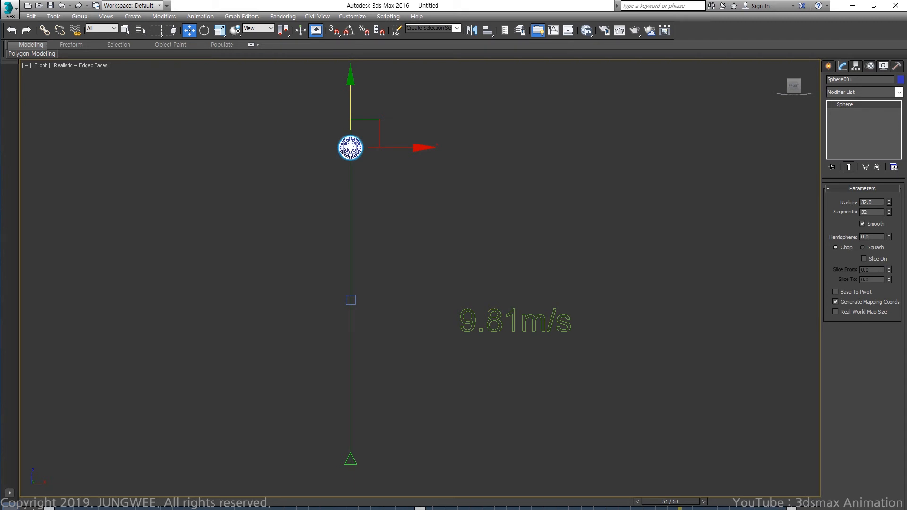
Step: Compress the sphere's key range and the active time segment to end at frame 50, and play the faster bounce
drag(791, 509, 668, 508)
ctrl+alt+right_drag(668, 508, 776, 509)
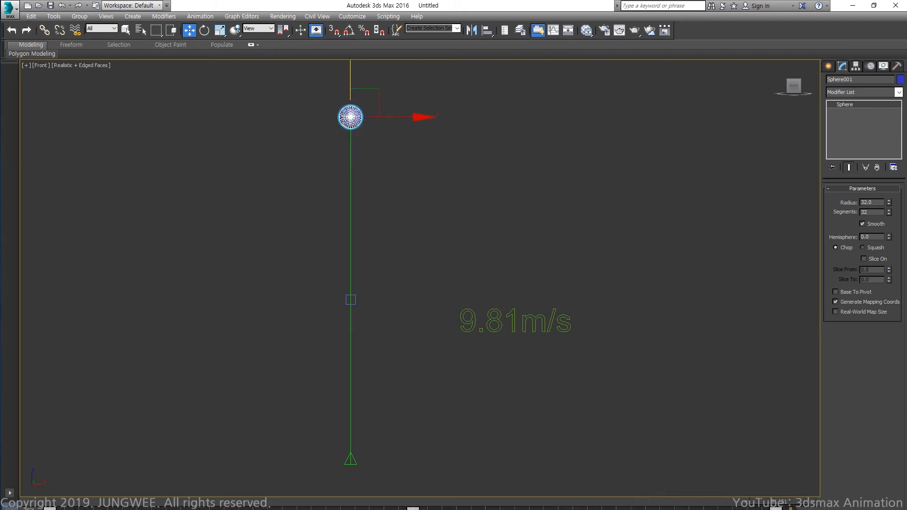
click(680, 410)
key(/)
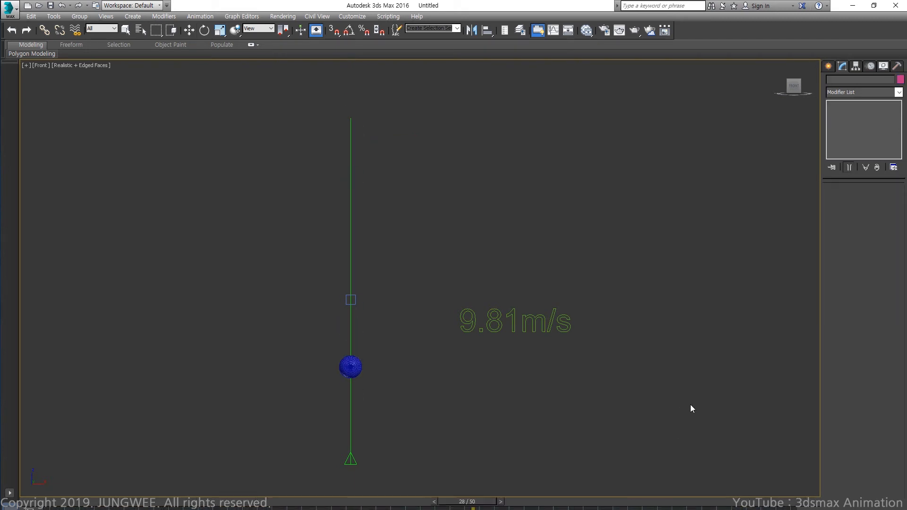
key(/)
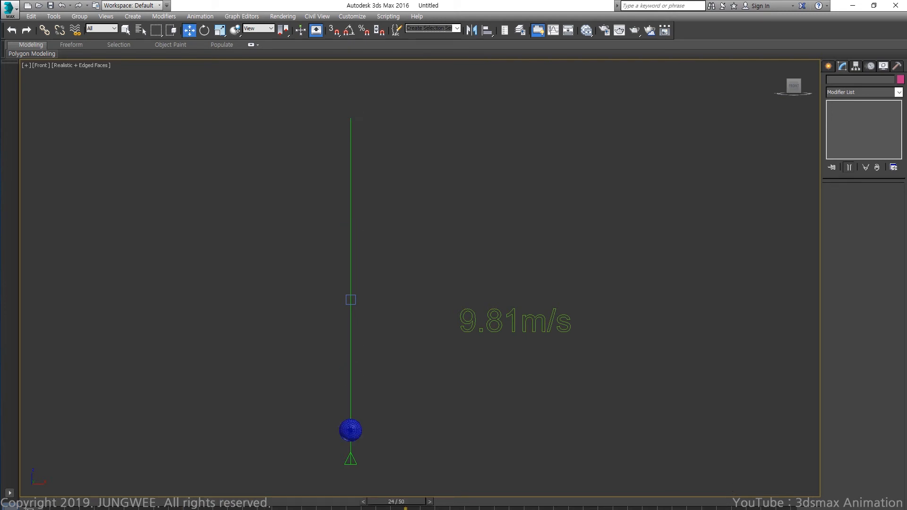
Step: Stretch the sphere's key range and the active time segment to end at frame 70, and play the slower bounce
click(363, 436)
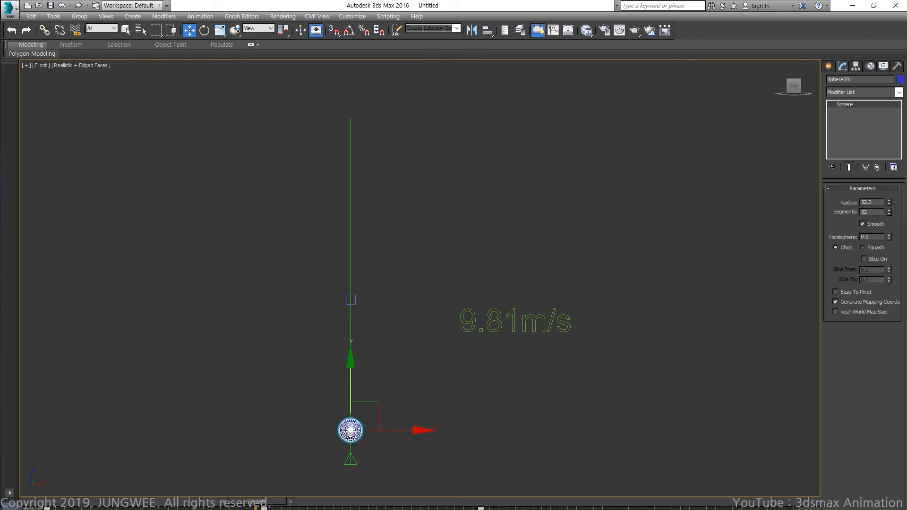
drag(481, 509, 655, 509)
ctrl+alt+right_drag(643, 509, 761, 509)
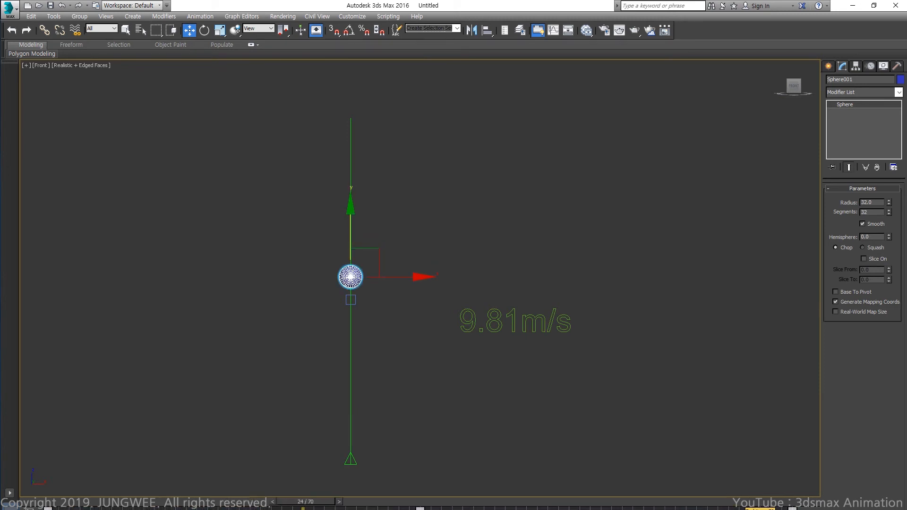
click(619, 423)
key(slash)
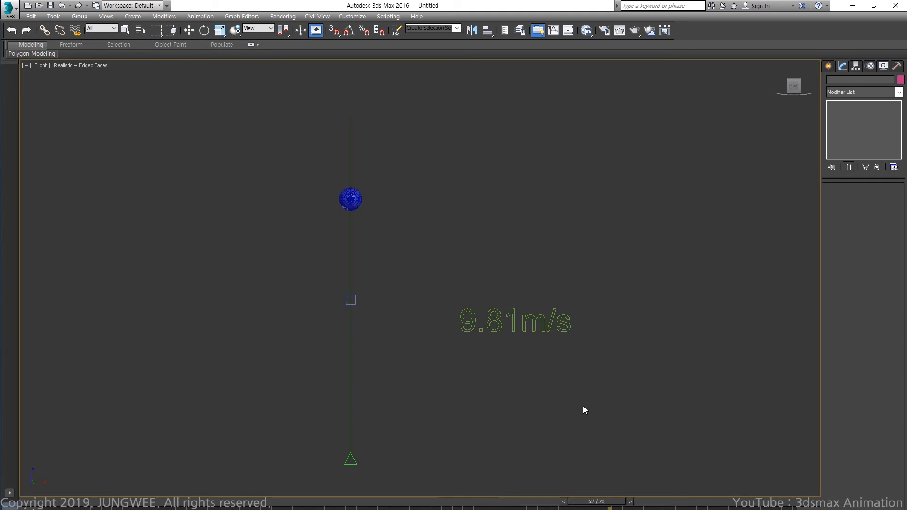
key(w)
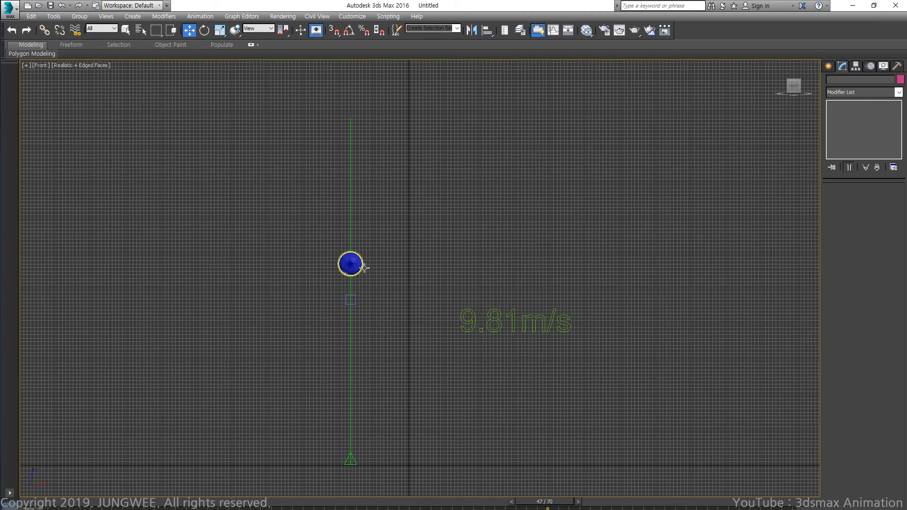
Step: Select the sphere, scrub to frame 35 and examine its lowest position against the home grid's ground line
click(359, 264)
key(g)
drag(334, 503, 425, 502)
key(g)
middle_drag(395, 447, 386, 370)
scroll(387, 370, up, 4)
key(g)
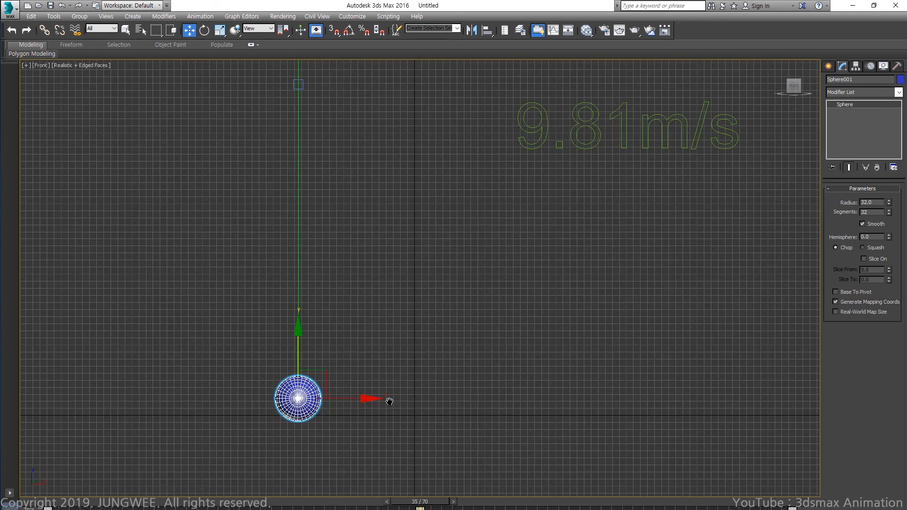
scroll(399, 412, down, 4)
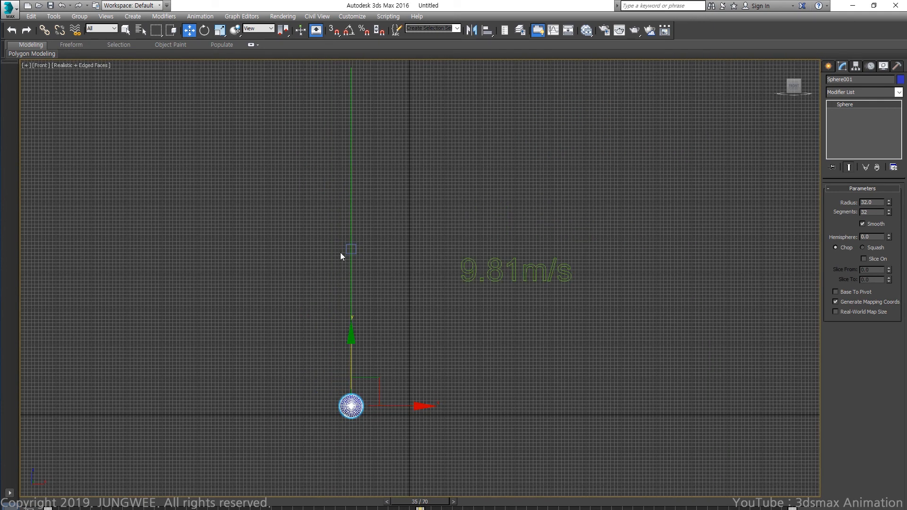
Step: Replay the 70-frame bounce with the grid shown and hidden to judge the fall and rebound
key(/)
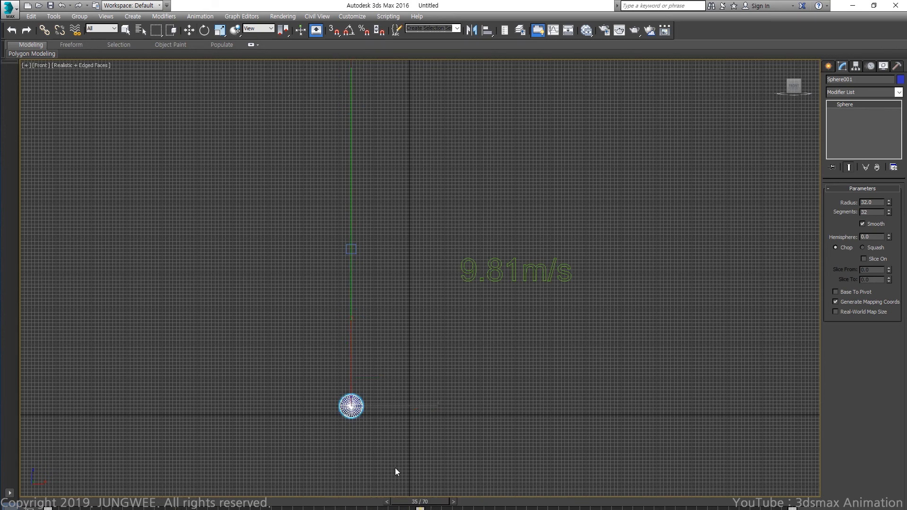
key(w)
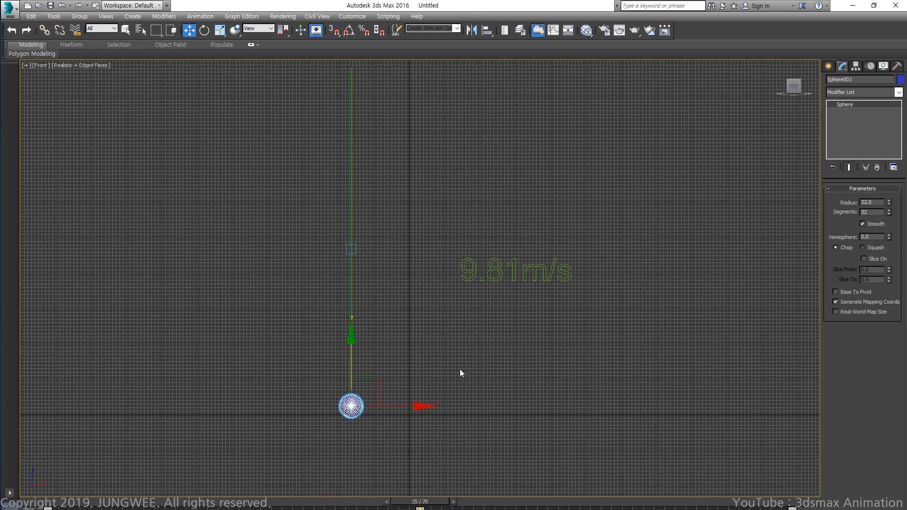
scroll(416, 415, down, 2)
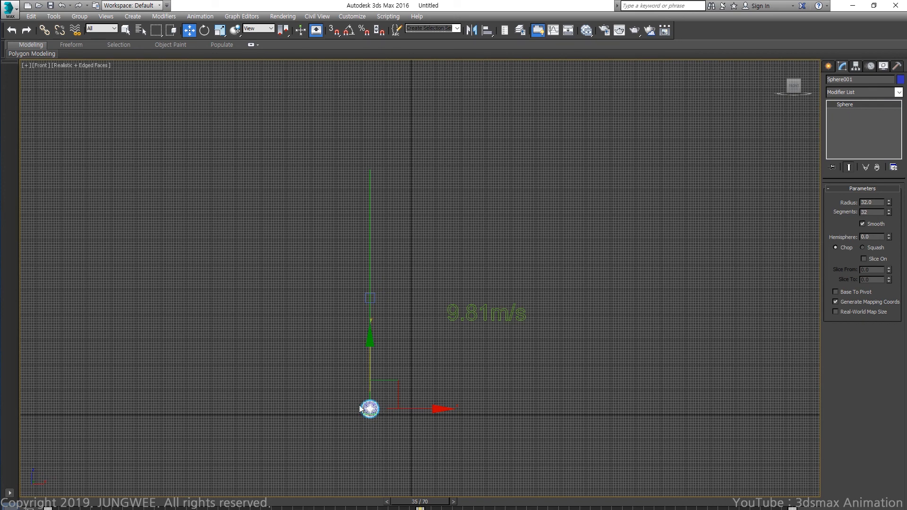
key(/)
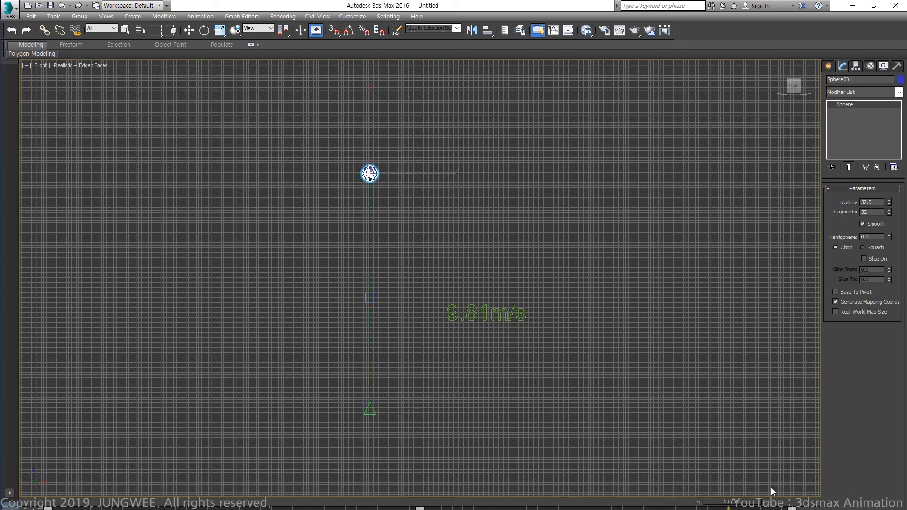
key(g)
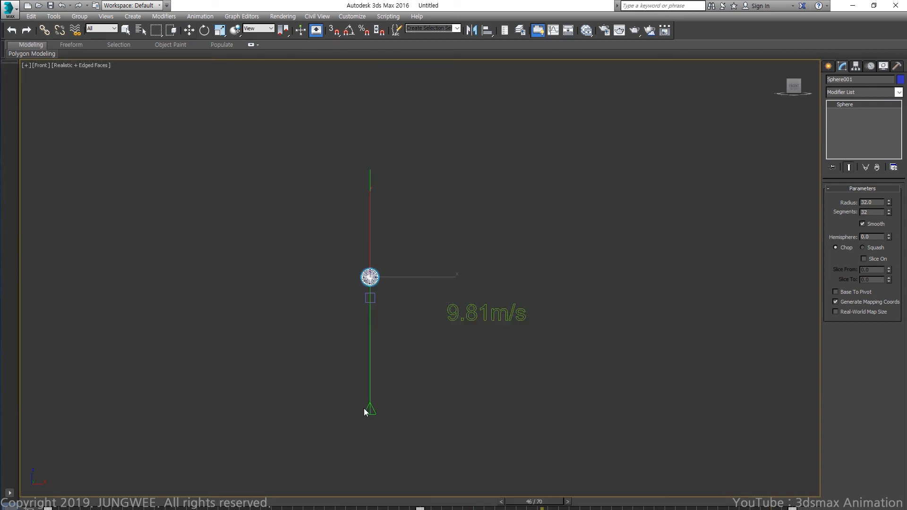
key(g)
scroll(364, 409, up, 2)
scroll(365, 389, down, 2)
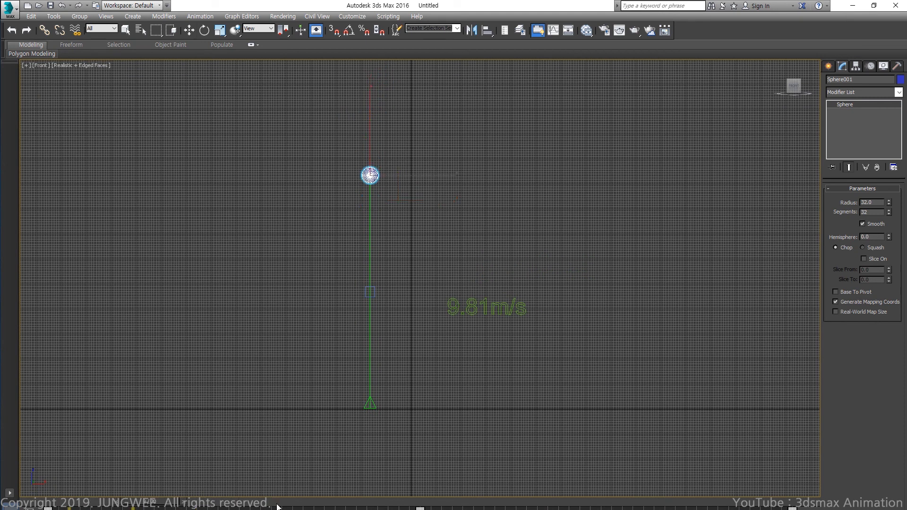
Step: Go to frame 70 and, with Auto Key on, lower the sphere to about halfway up the tape
drag(505, 506, 799, 506)
key(w)
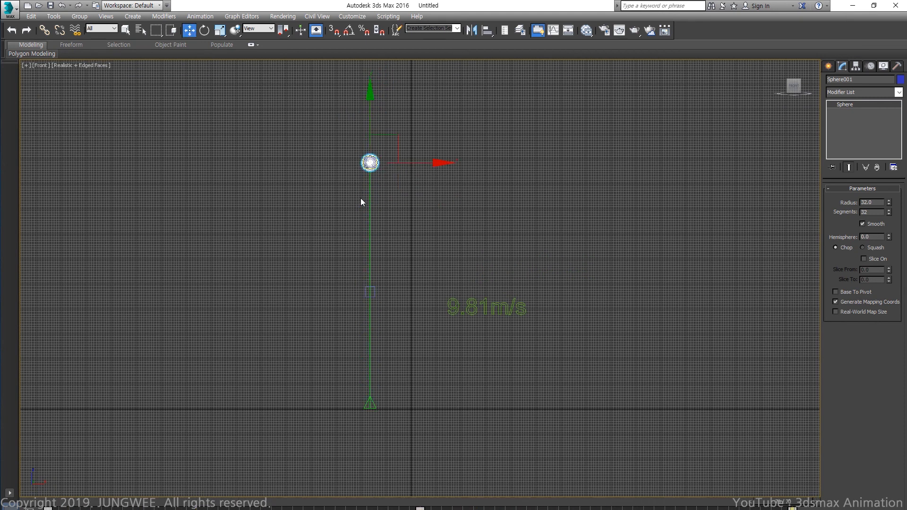
key(n)
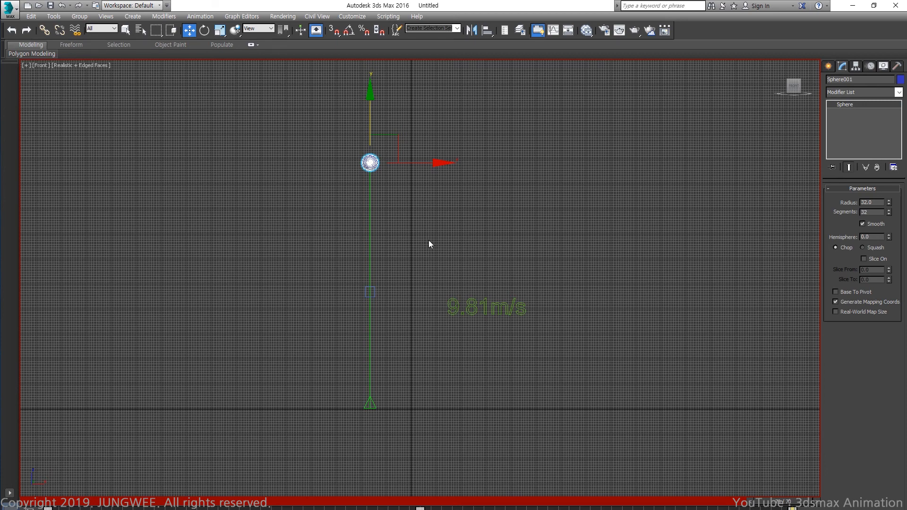
drag(374, 133, 375, 250)
scroll(370, 342, up, 5)
scroll(384, 349, down, 2)
key(g)
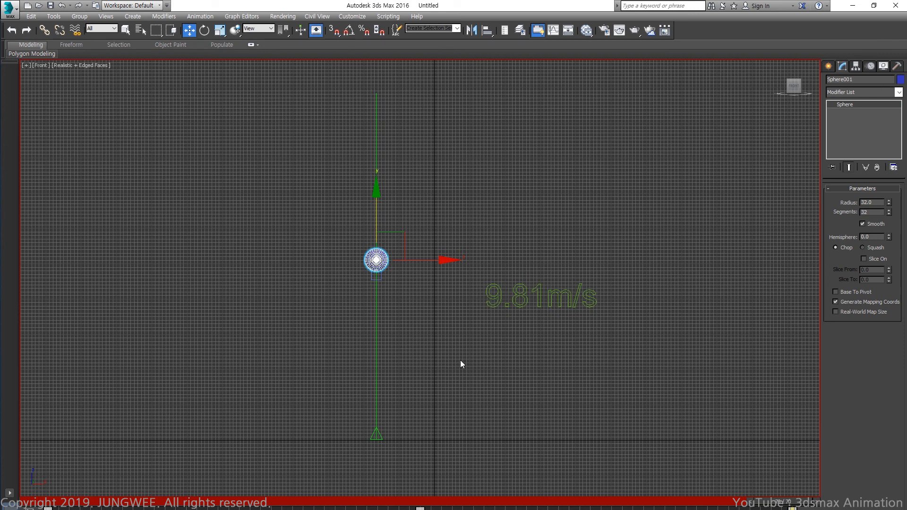
scroll(412, 354, down, 2)
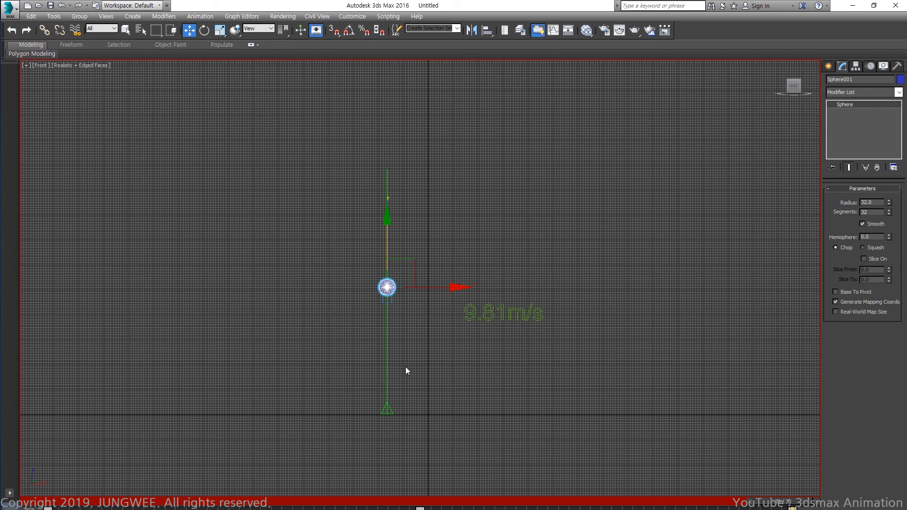
scroll(384, 283, up, 5)
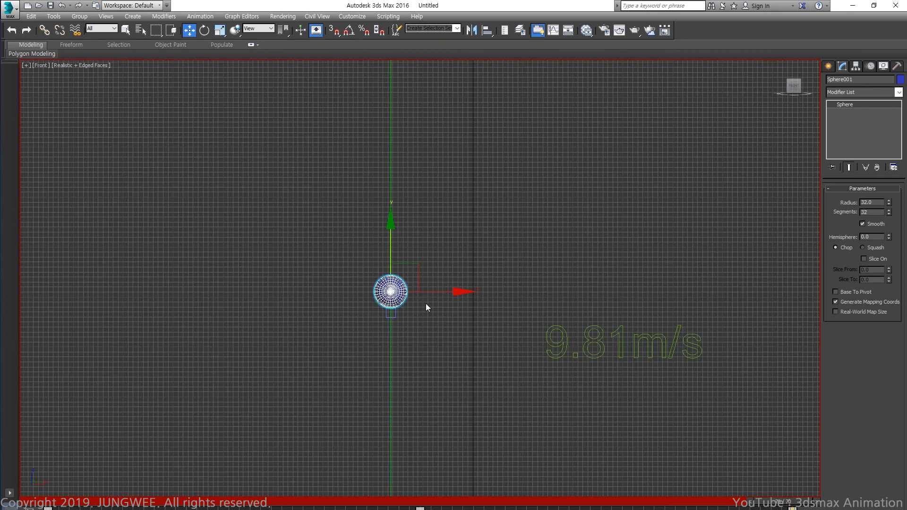
scroll(420, 307, up, 3)
Step: Examine the sphere's rebound position at frame 70 against the full tape, with the grid shown and hidden
key(r)
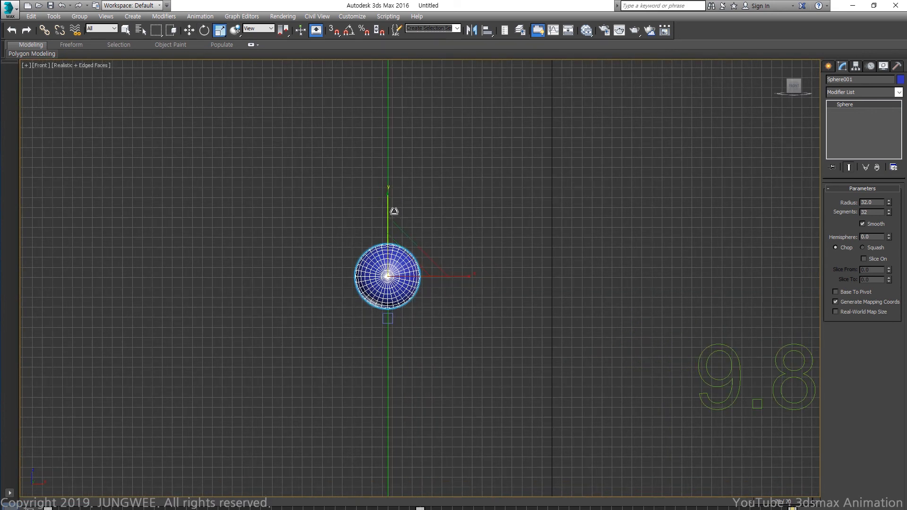
mouse_move(395, 211)
mouse_down()
mouse_move(391, 239)
mouse_move(395, 211)
mouse_up()
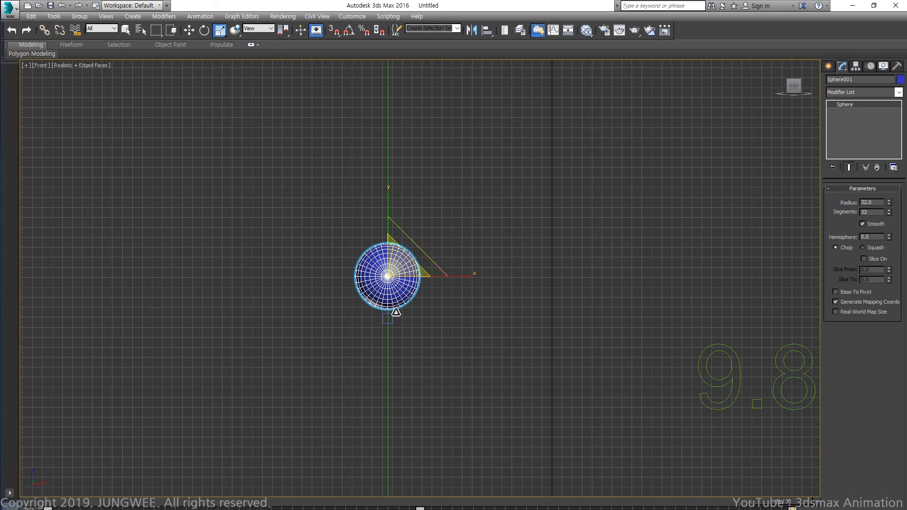
scroll(396, 312, down, 3)
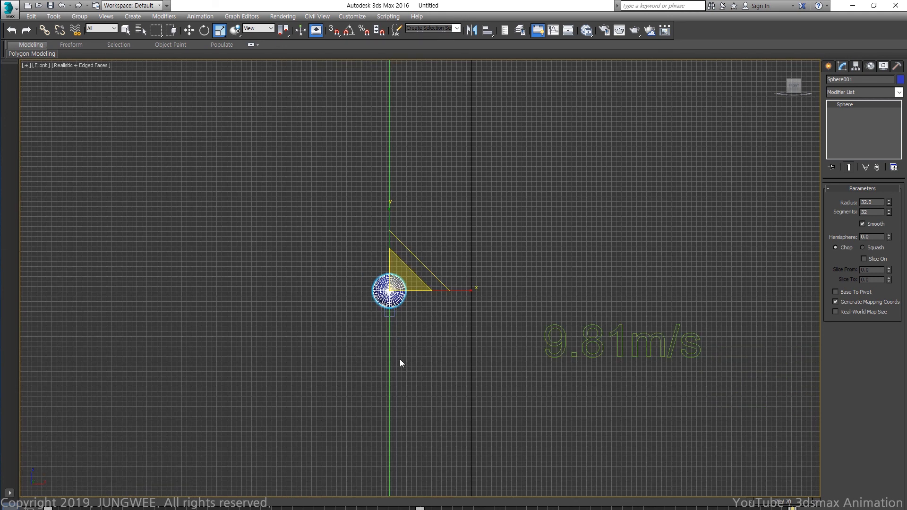
scroll(401, 359, down, 3)
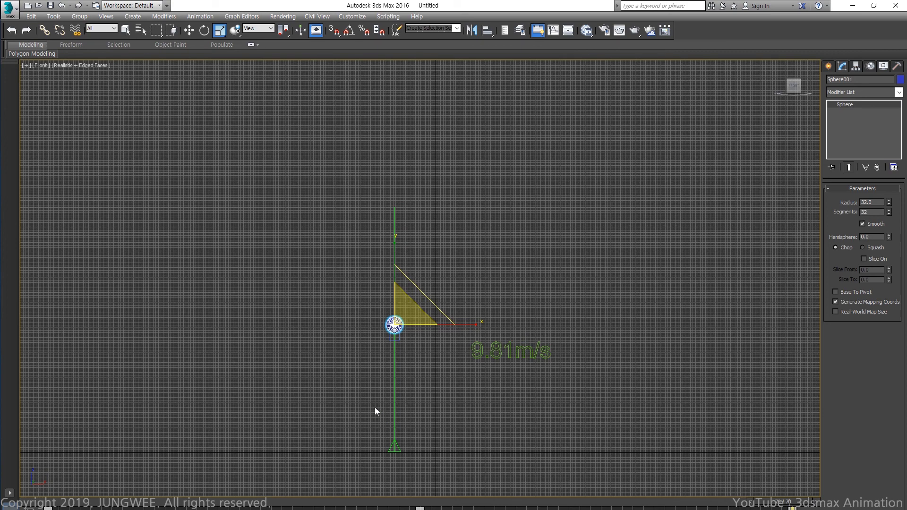
scroll(396, 384, up, 3)
middle_drag(425, 365, 403, 334)
scroll(424, 286, up, 3)
scroll(424, 287, down, 2)
key(g)
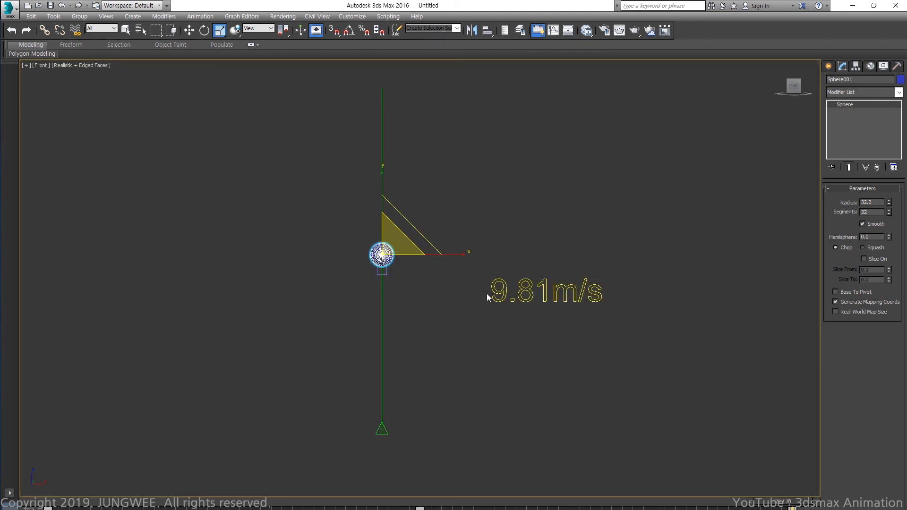
key(g)
Step: Scrub from the start of the animation to frame 35 to check the sphere's fall to the ground
drag(56, 500, 241, 505)
key(r)
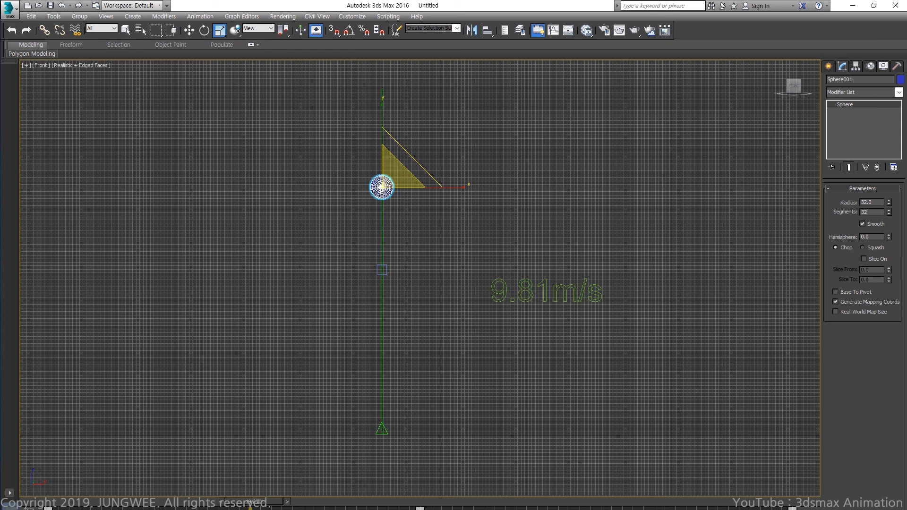
key(q)
drag(265, 503, 427, 504)
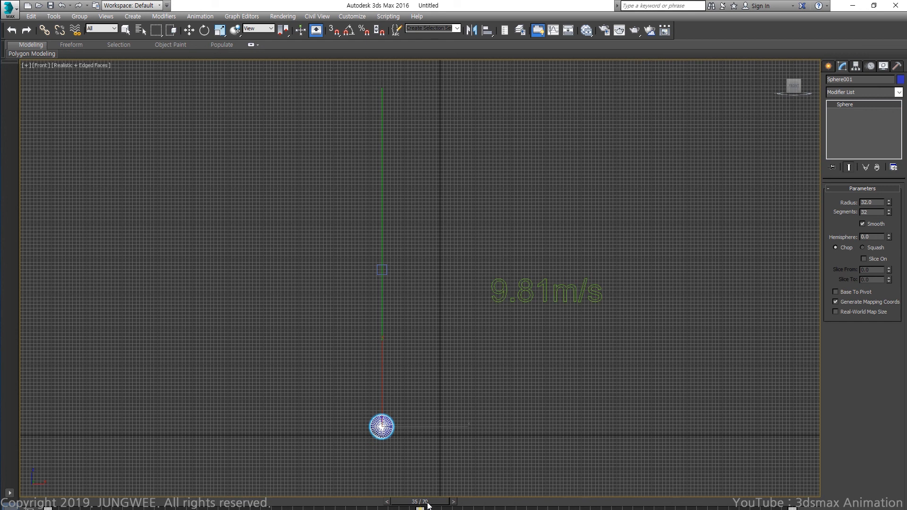
Step: Scrub to frame 70 and review the default in/out tangent types for new keys
key(r)
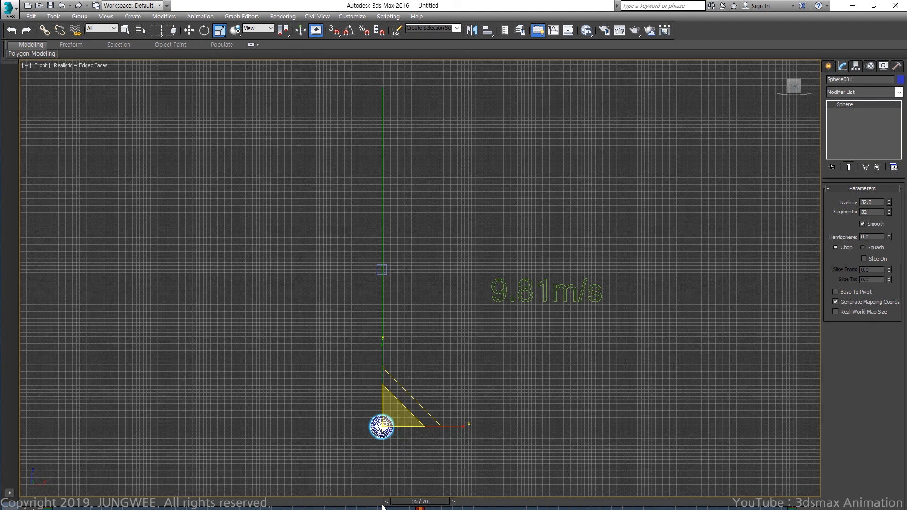
drag(406, 502, 752, 509)
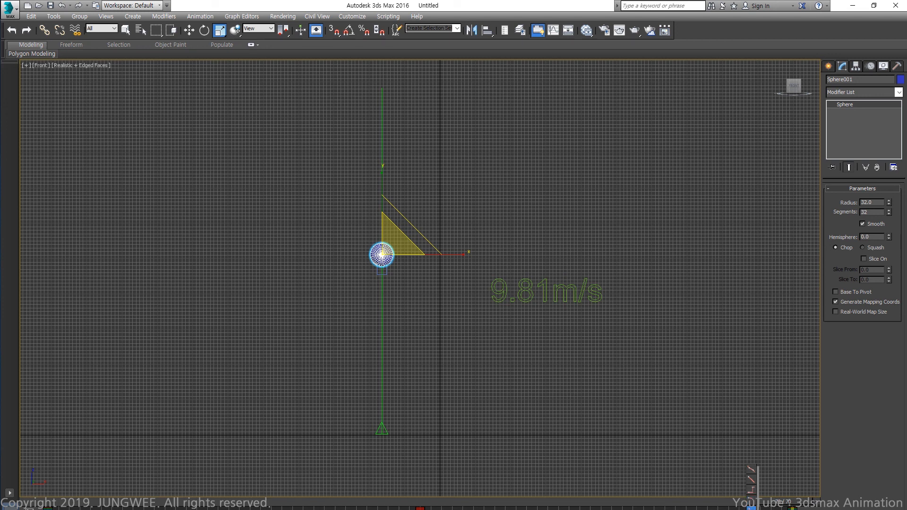
drag(751, 509, 751, 505)
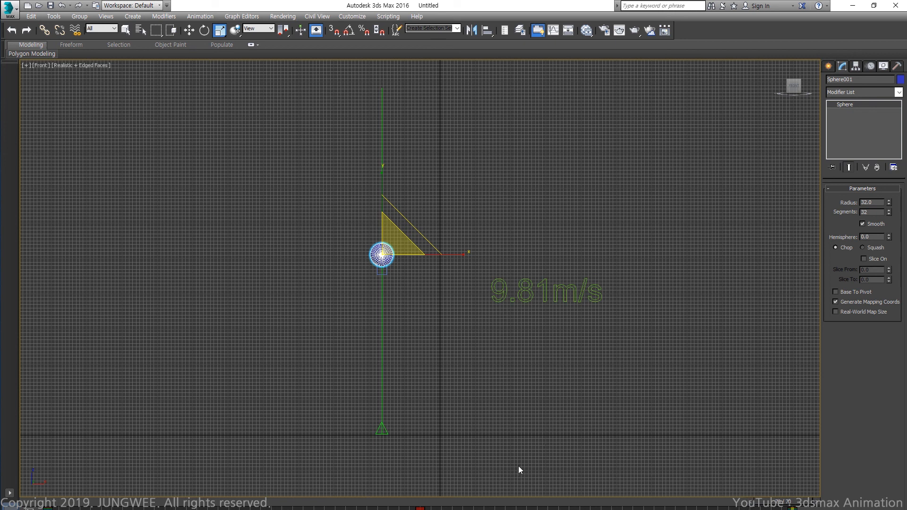